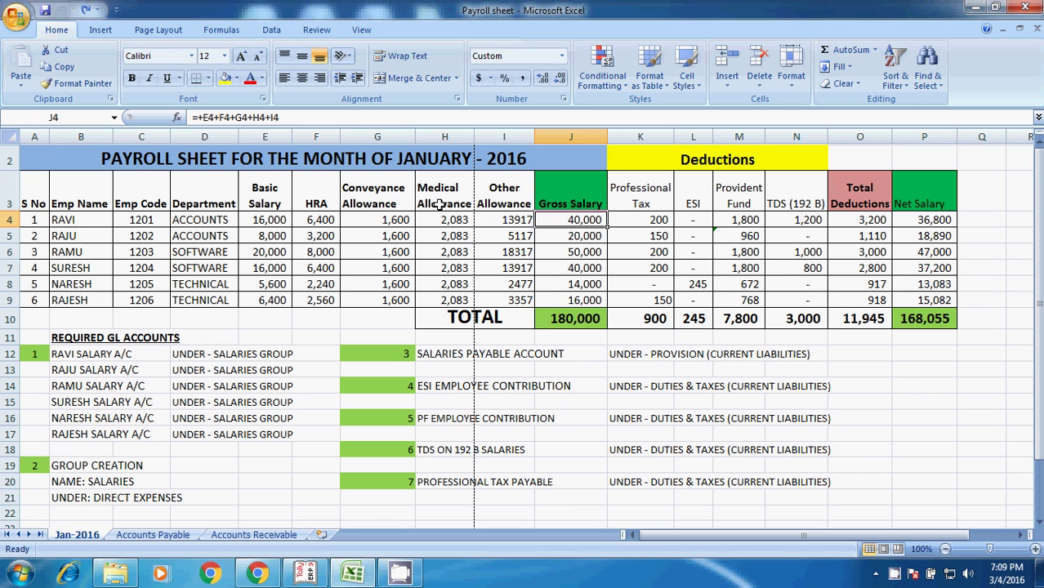
Examine the January 2016 payroll sheet's salary components, deduction columns, Total Deductions, Gross Salary and Net Salary headings.
drag(265, 193, 498, 195)
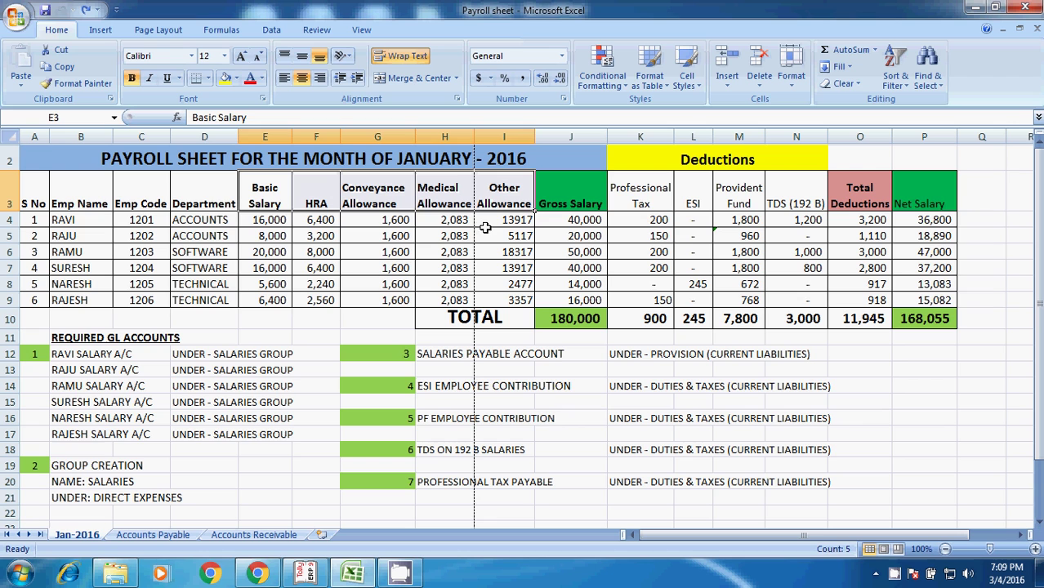
click(641, 203)
click(693, 201)
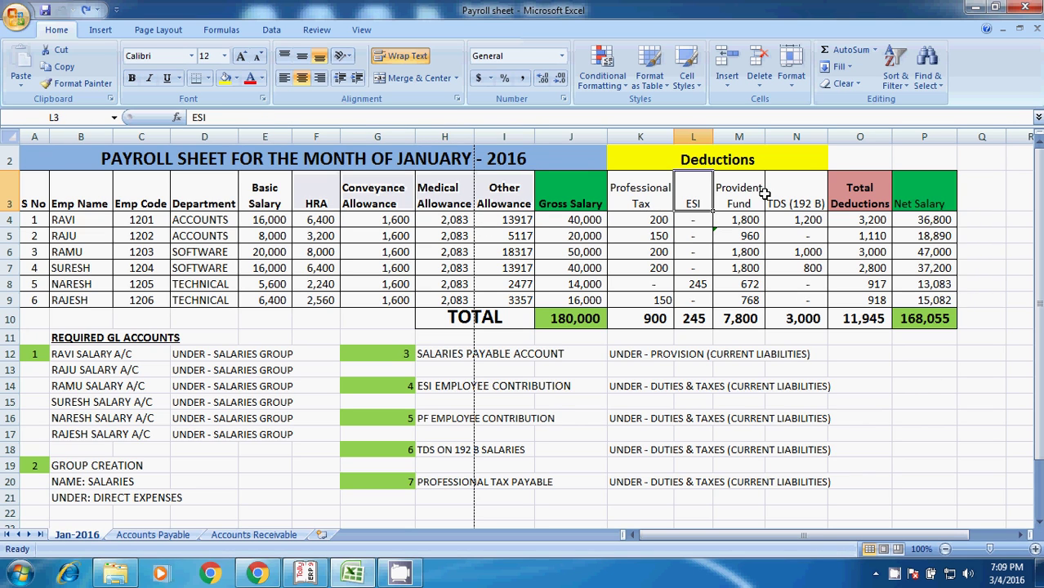
click(761, 194)
click(795, 192)
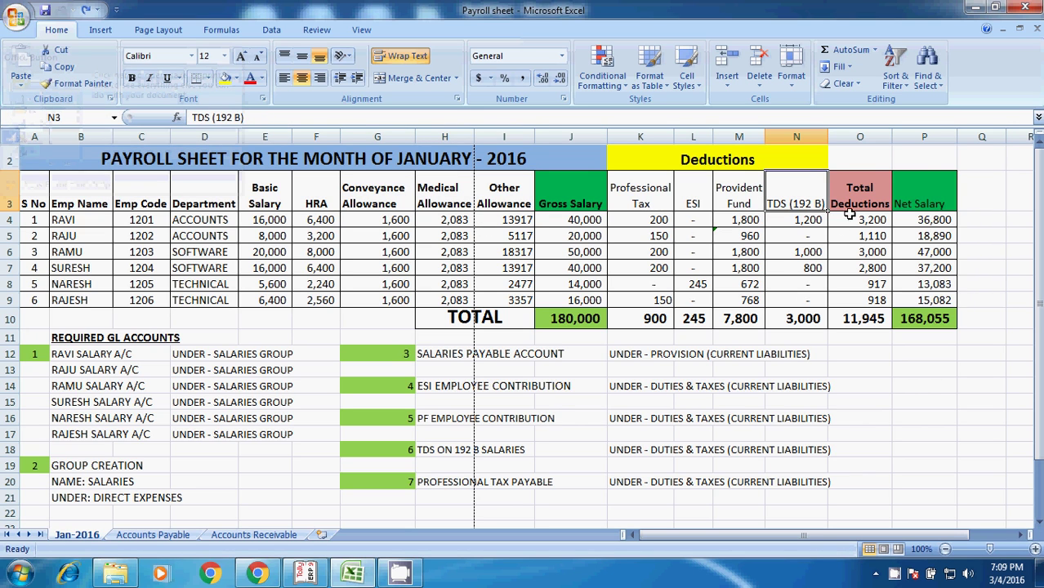
click(873, 190)
drag(640, 203, 805, 216)
click(866, 196)
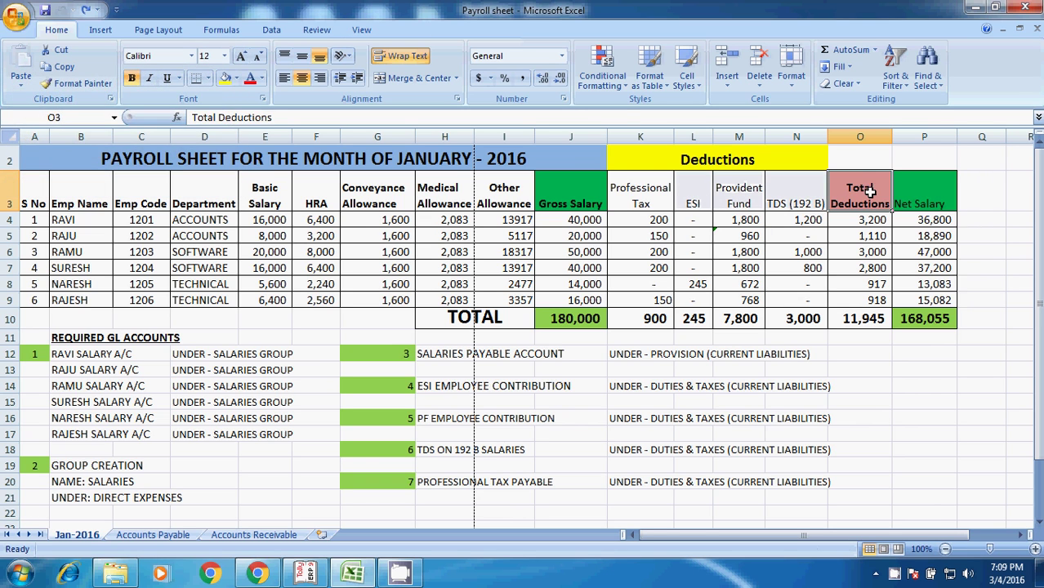
click(948, 199)
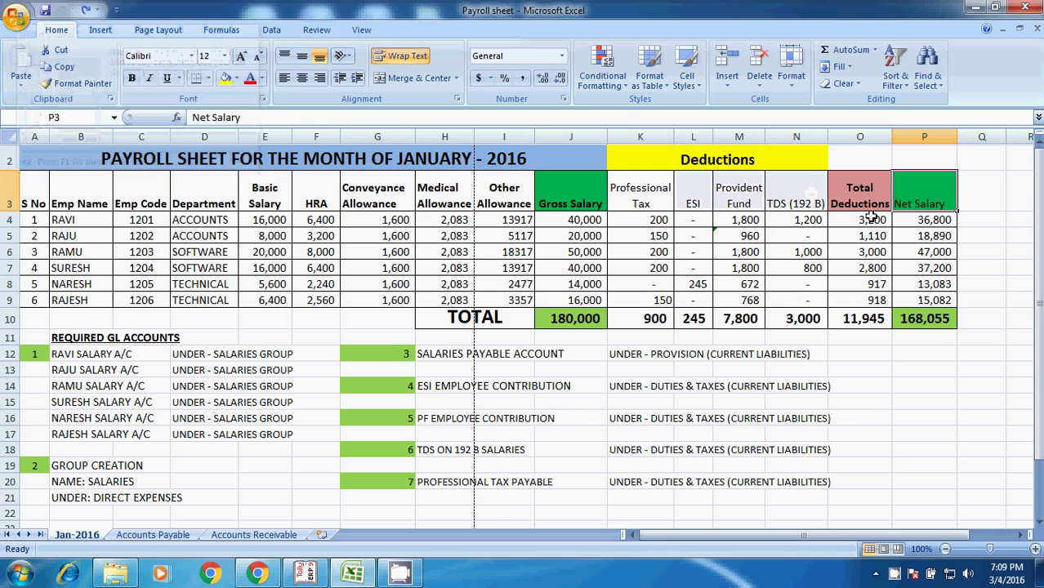
click(554, 203)
click(855, 189)
click(920, 192)
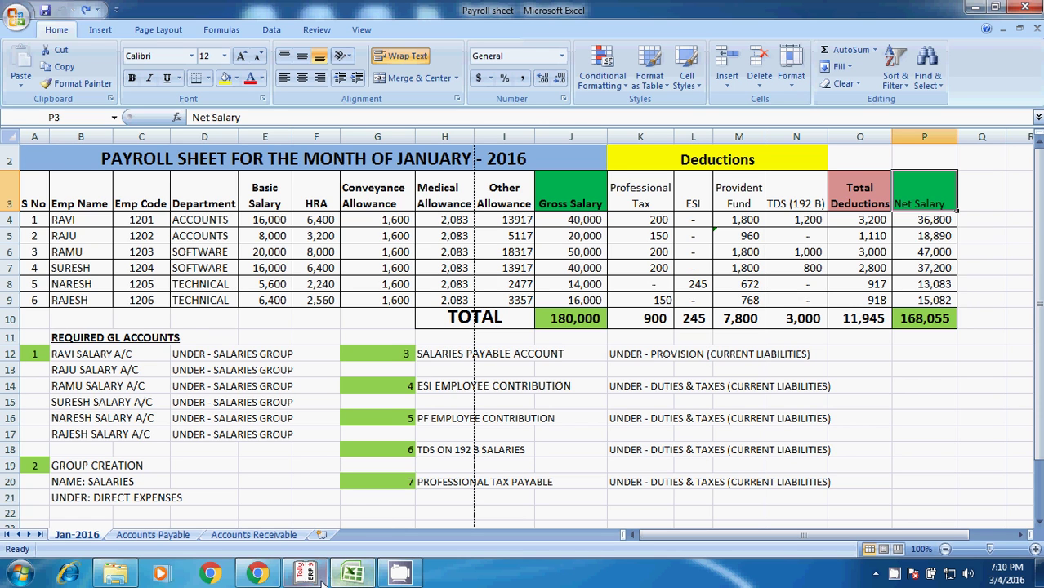
Switch to Tally.ERP 9 and open a new journal voucher under Accounting Vouchers.
mouse_move(311, 576)
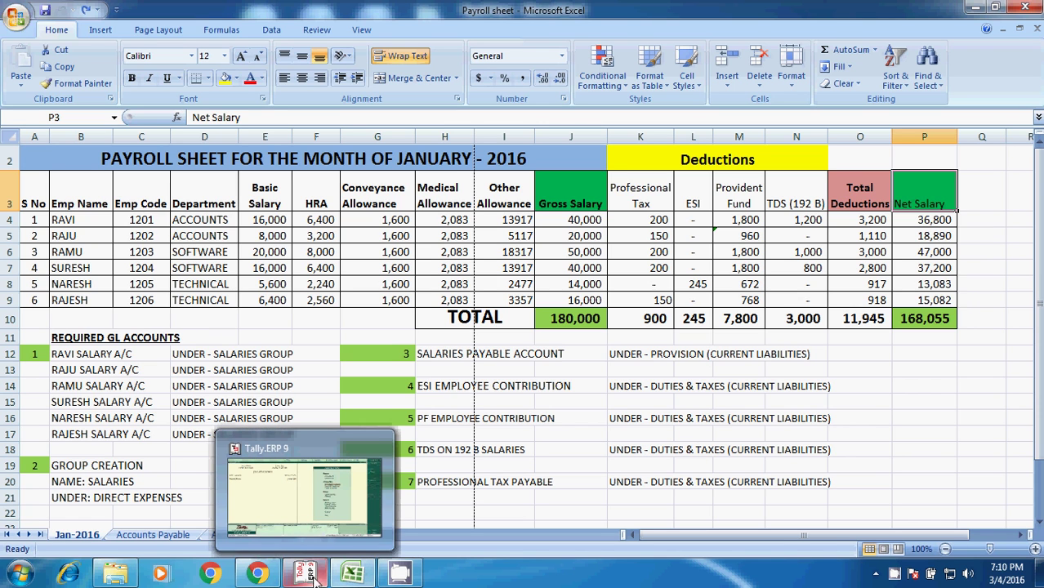
click(276, 513)
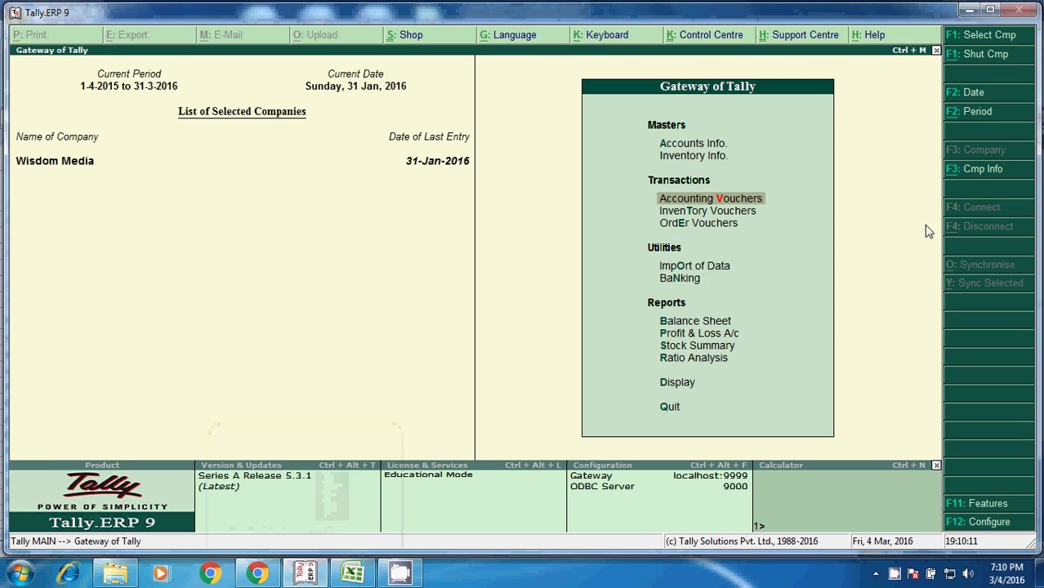
key(Escape)
key(n)
click(723, 200)
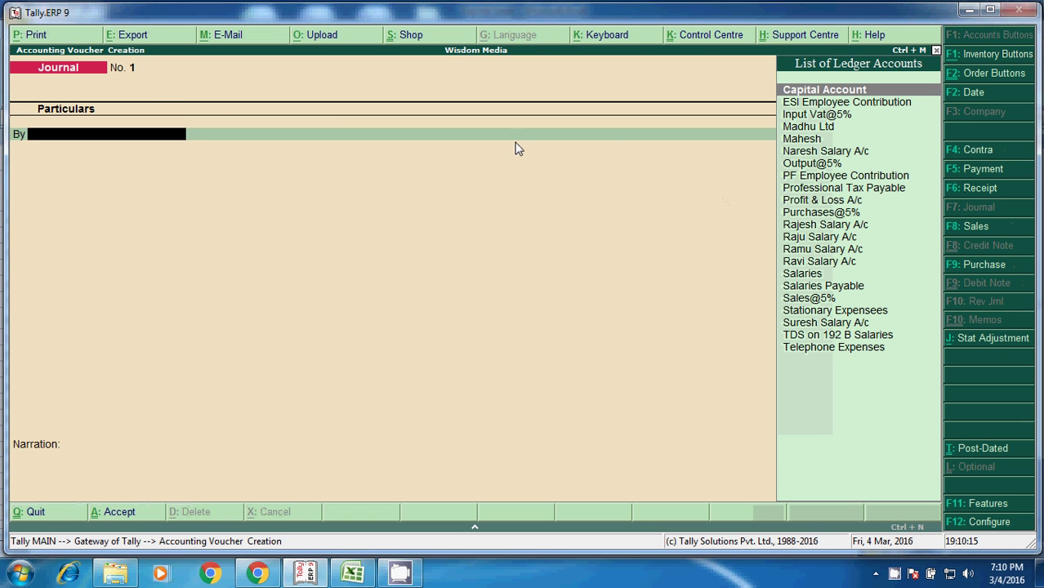
Debit the first employee's salary account with the gross salary of 40,000 from the payroll sheet.
key(alt+Tab)
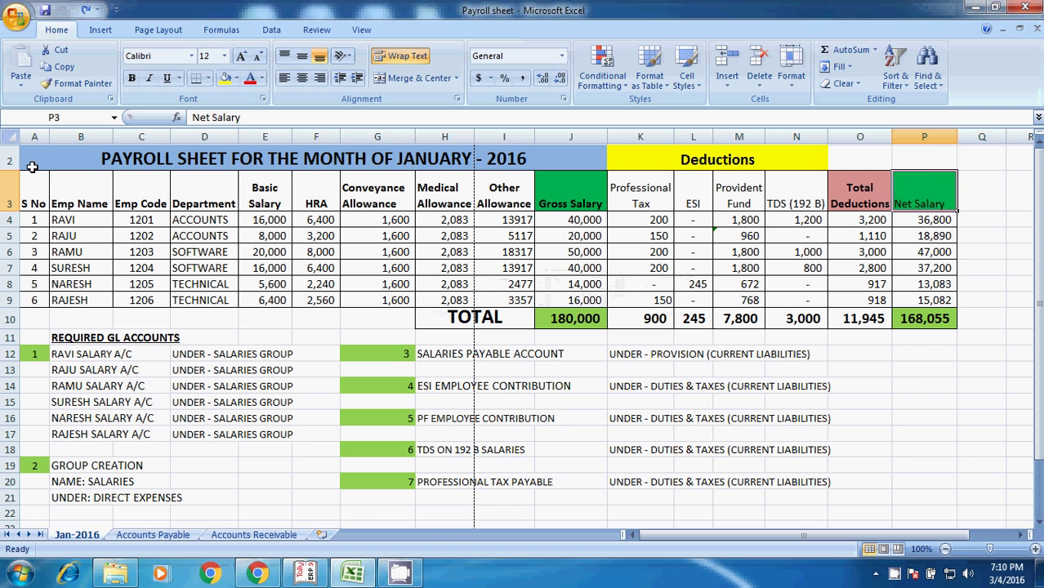
key(alt+Tab)
text(Rav)
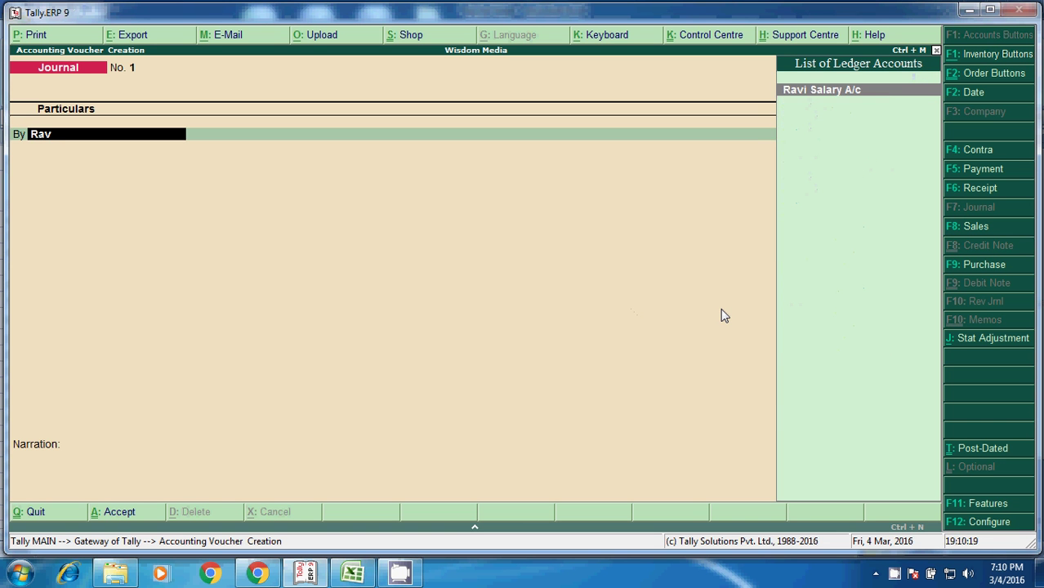
key(Return)
key(alt+Tab)
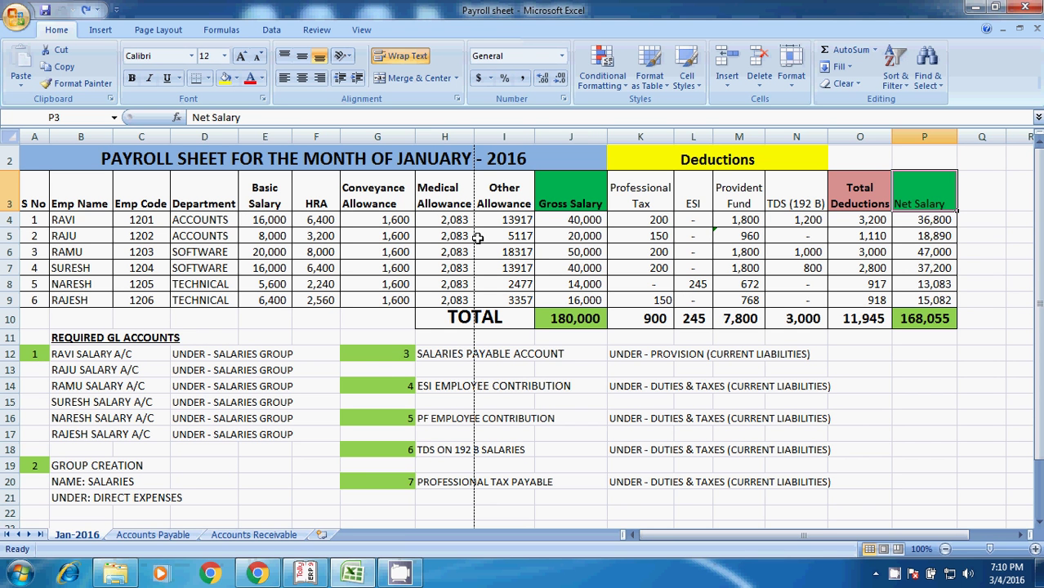
click(582, 226)
key(alt+Tab)
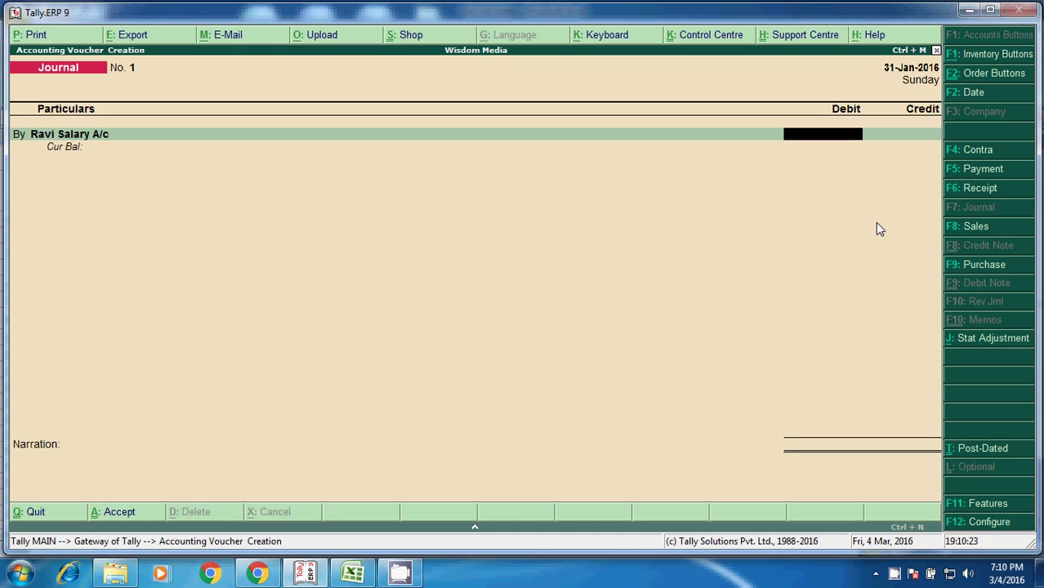
text(40000)
key(Return)
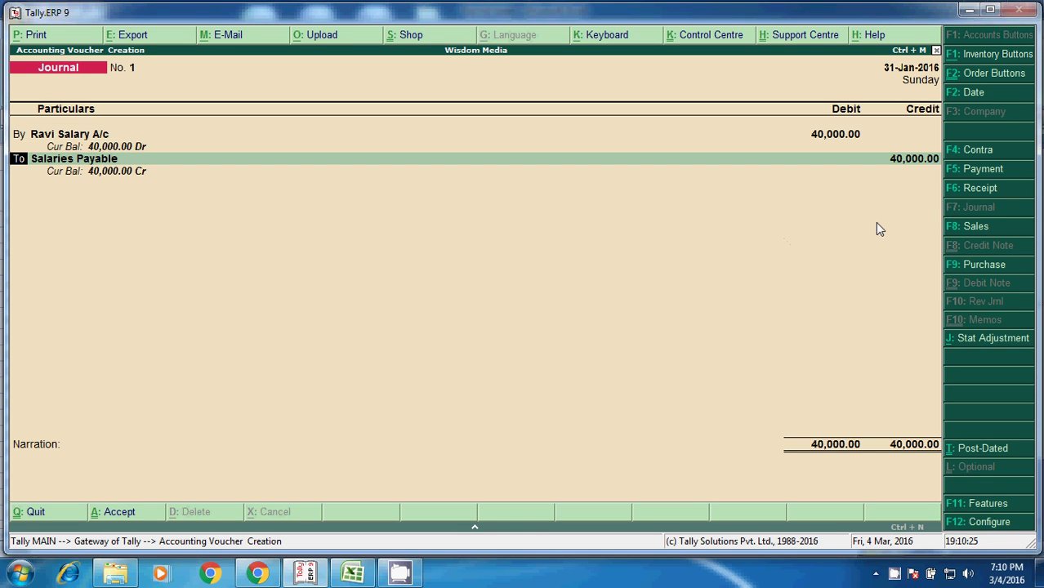
Make the second voucher line a By entry debiting the second employee's salary account with the gross salary of 20,000.
text(b)
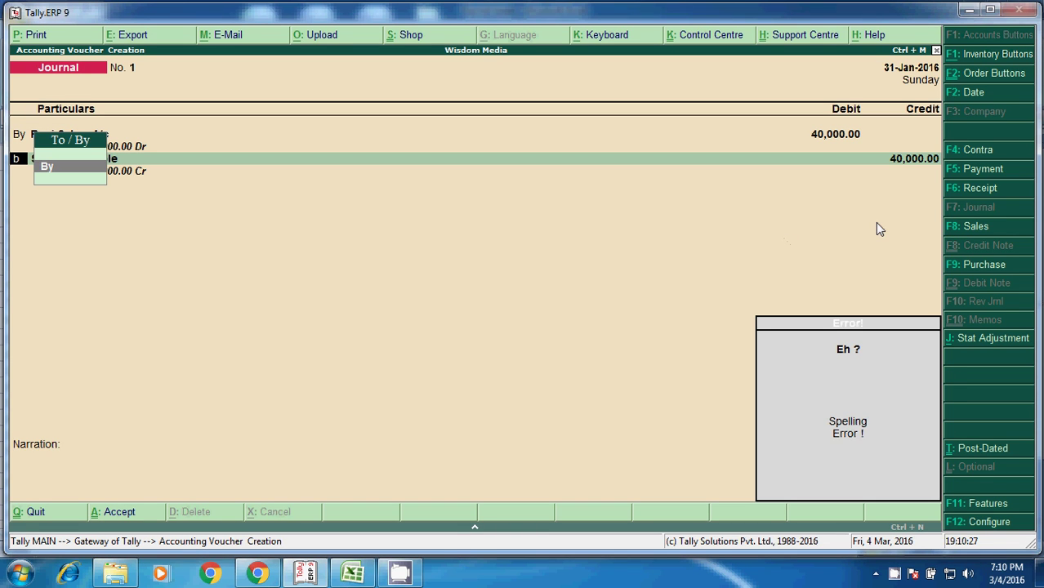
key(Return)
key(alt+Tab)
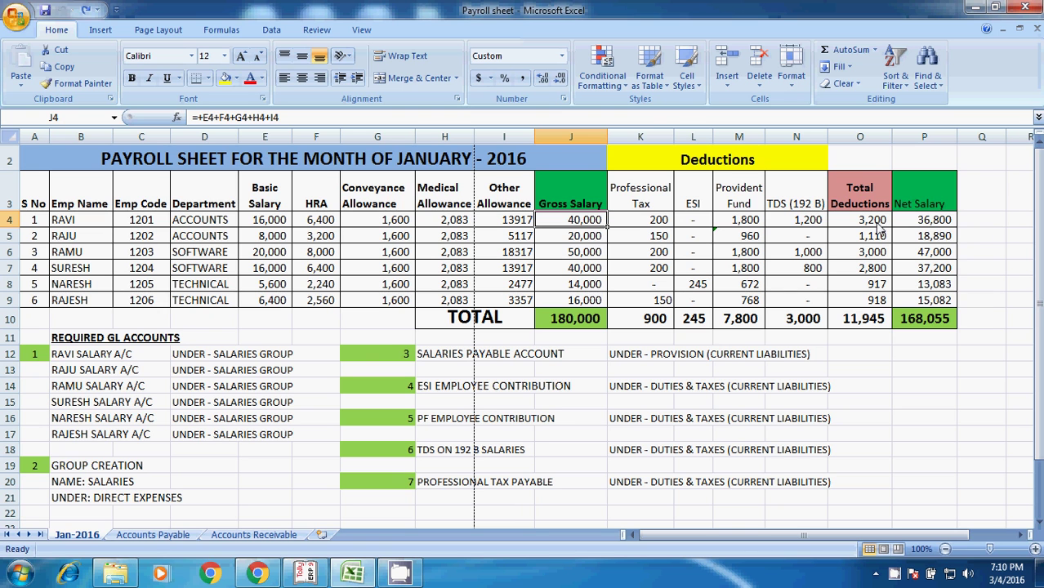
click(574, 238)
key(alt+Tab)
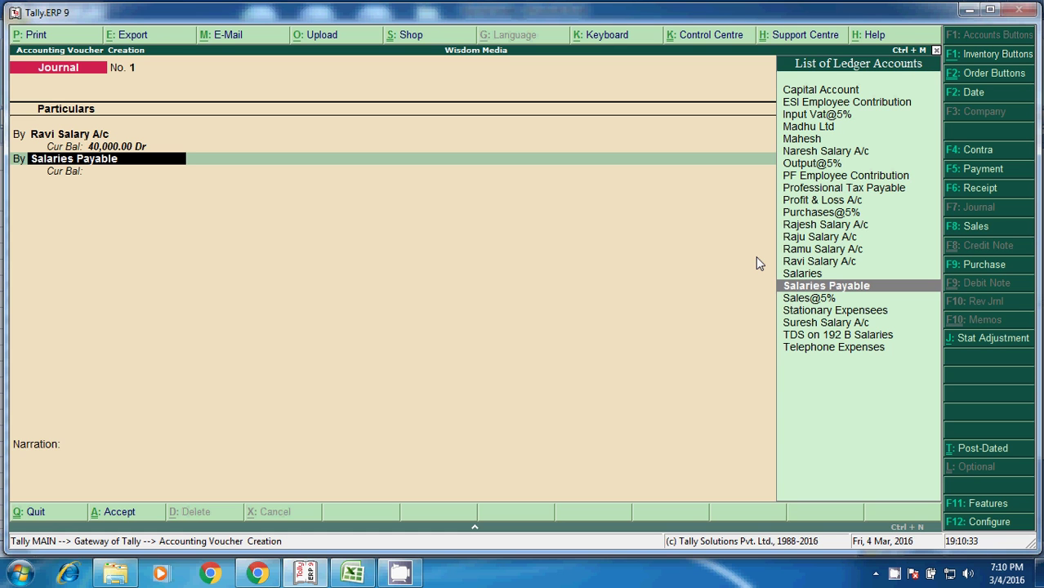
text(raju)
key(Return)
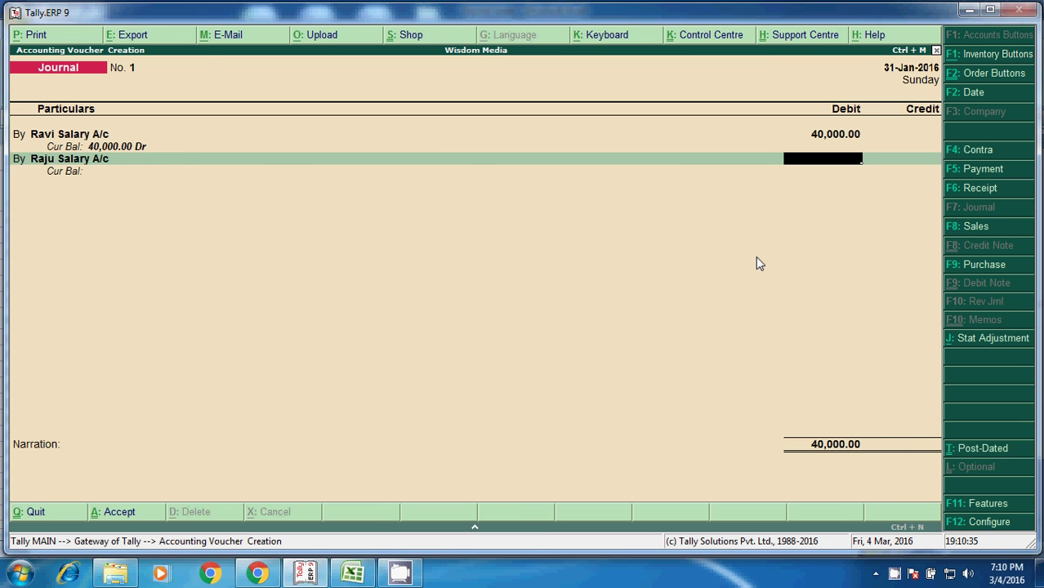
key(alt+Tab)
key(alt+Tab)
text(20000)
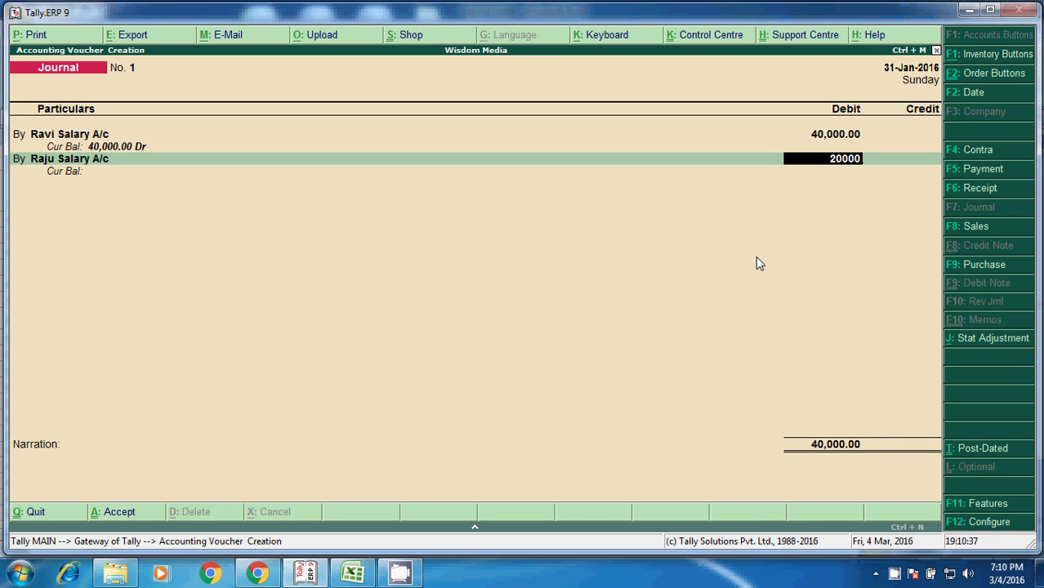
key(Return)
Make the third voucher line a By entry debiting the third employee's salary account with 50,000.
key(BackSpace)
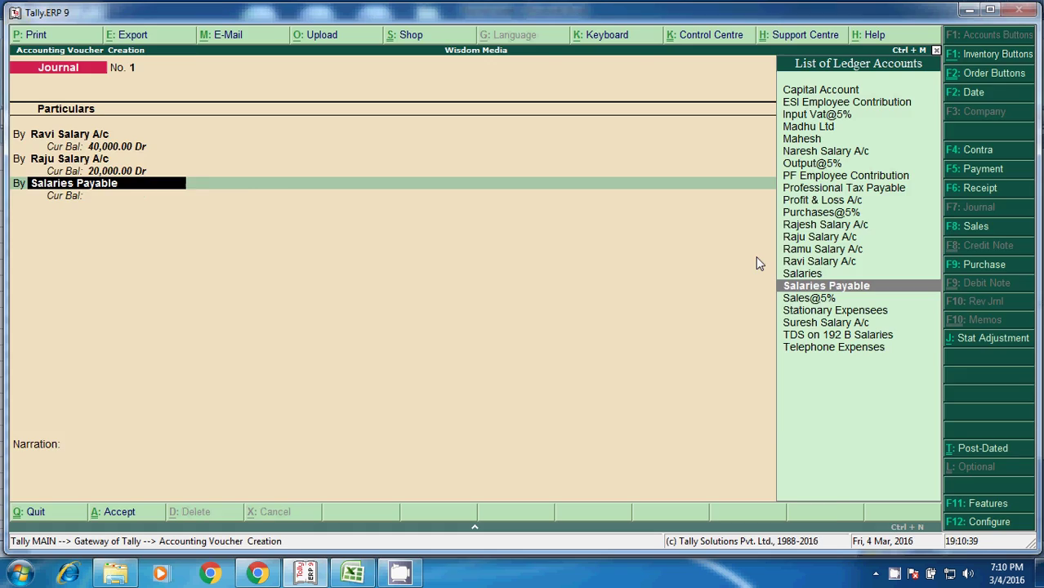
key(alt+Tab)
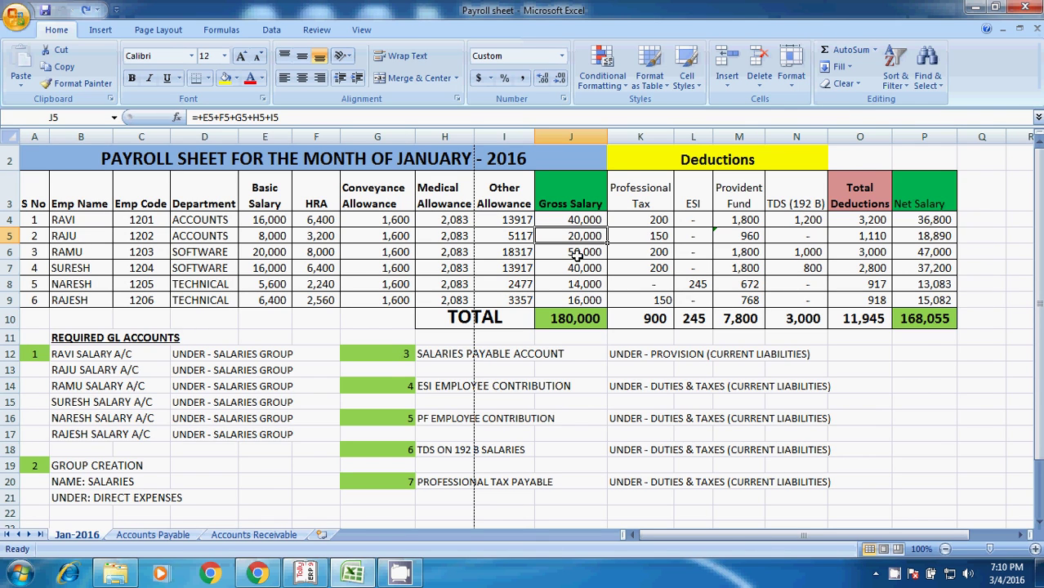
key(alt+Tab)
text(Ram)
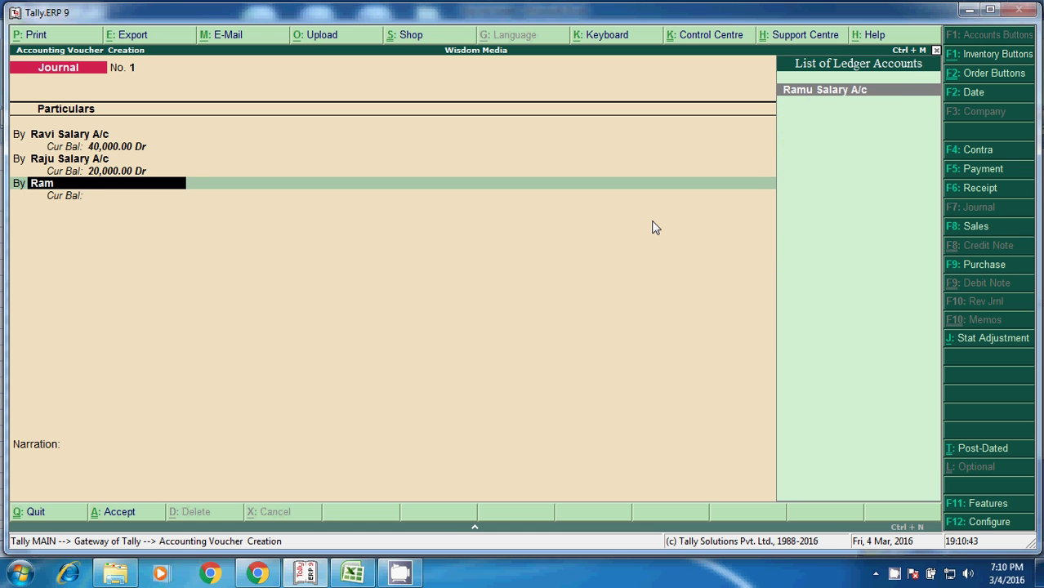
key(Return)
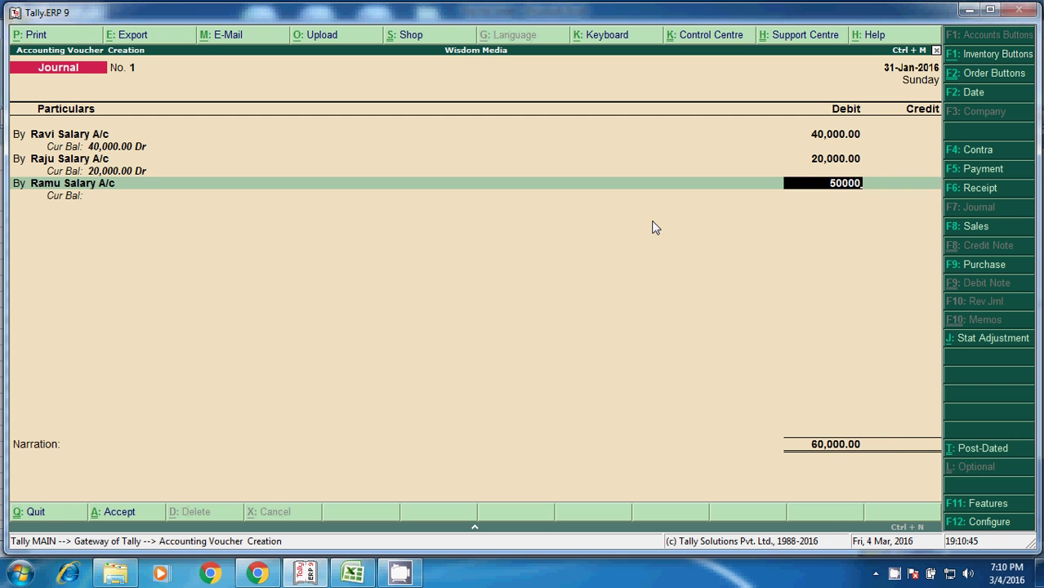
key(Return)
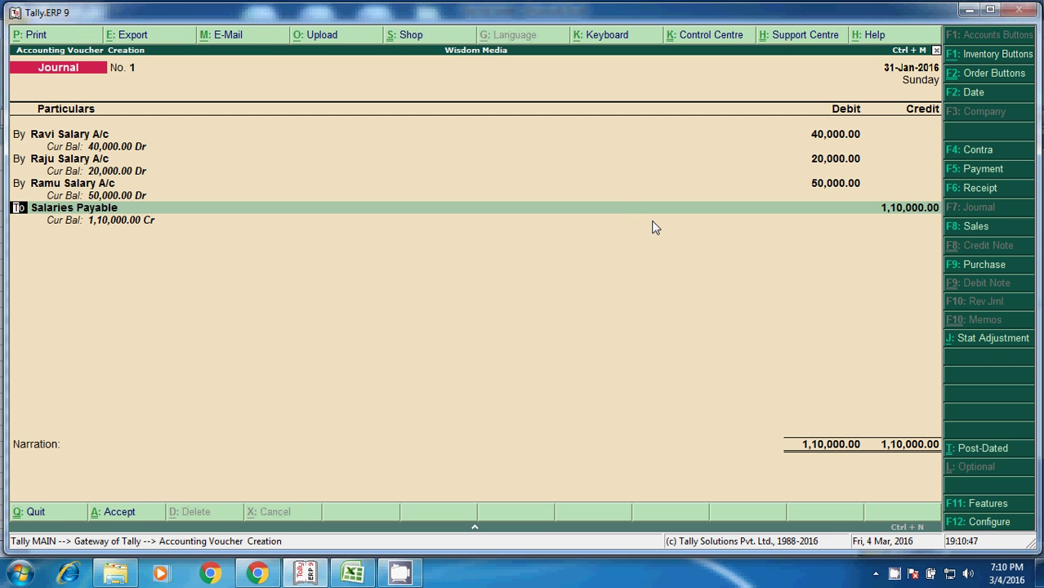
Make the fourth voucher line a By entry debiting the fourth employee's salary account with 40,000.
key(Return)
key(alt+Tab)
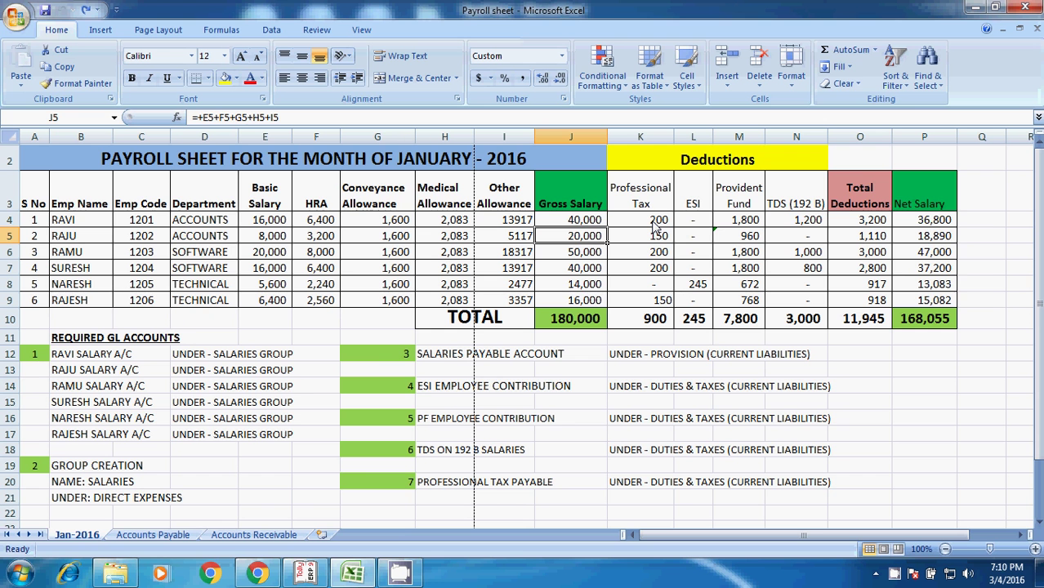
key(alt+Tab)
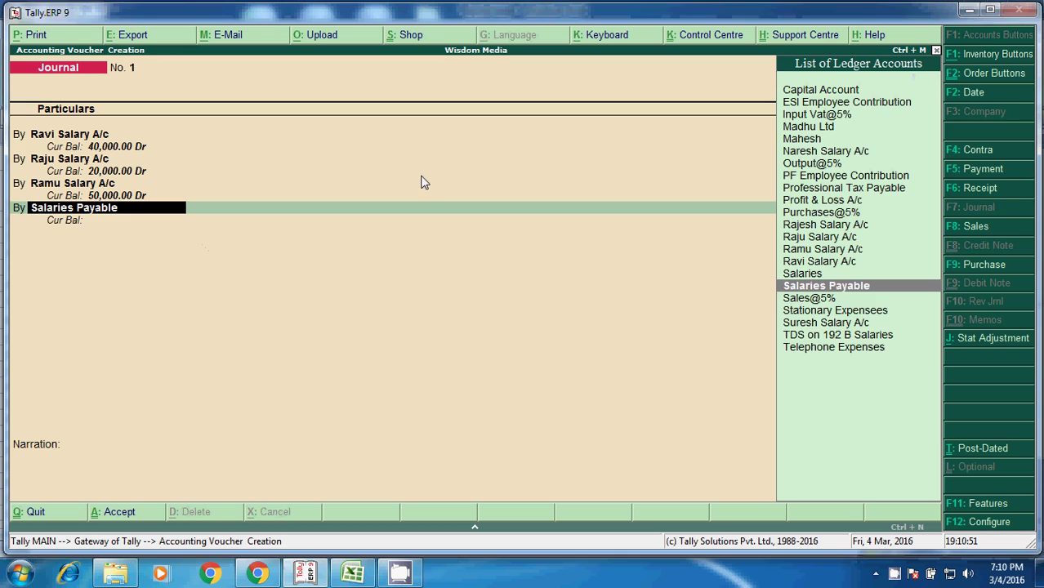
text(Sure)
key(Return)
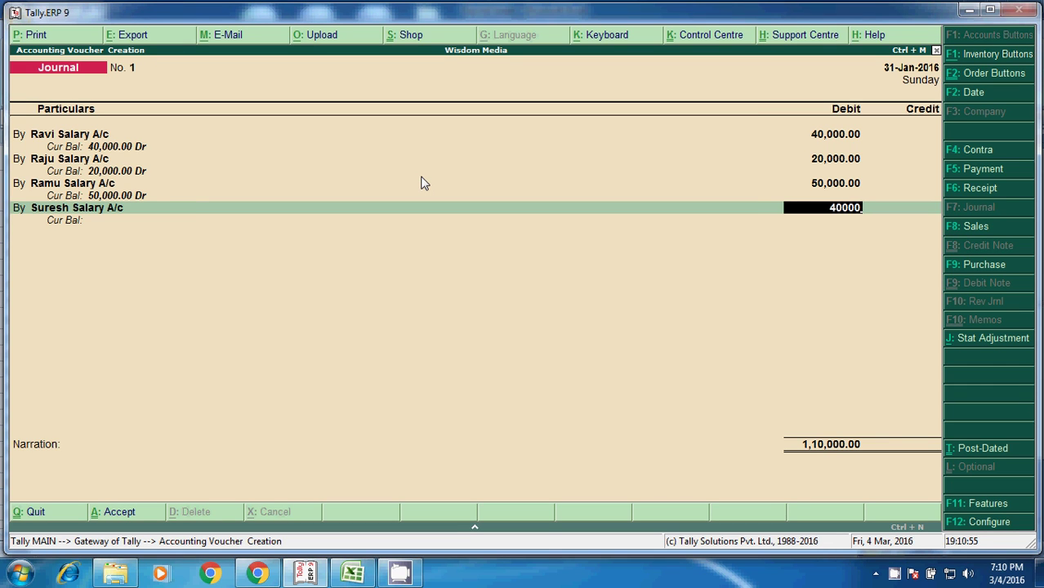
key(Return)
Look up the fifth employee's gross salary in the payroll sheet and debit that employee's salary account with 14,000 as a By entry.
key(Return)
key(alt+Tab)
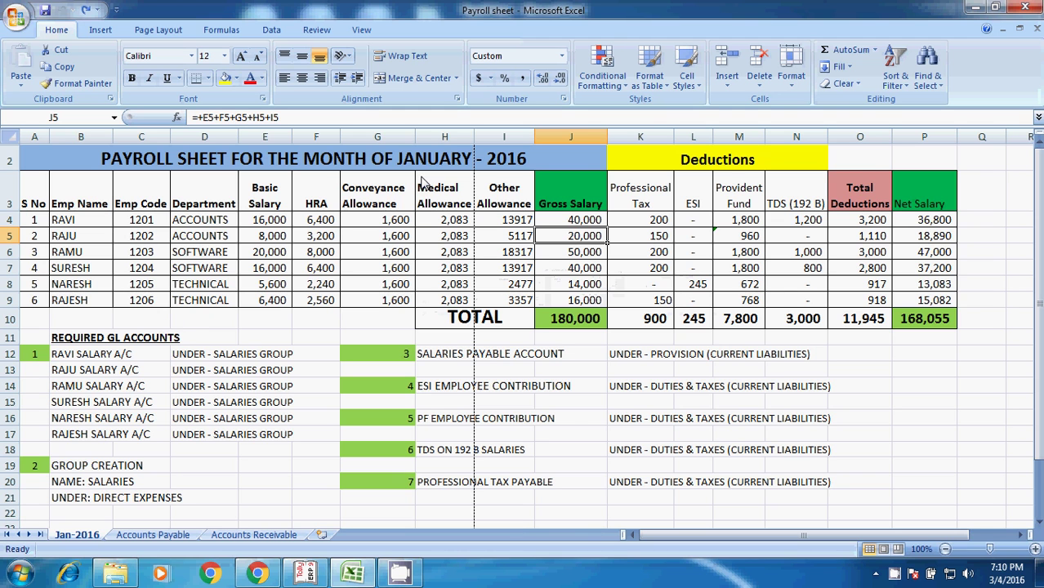
click(588, 284)
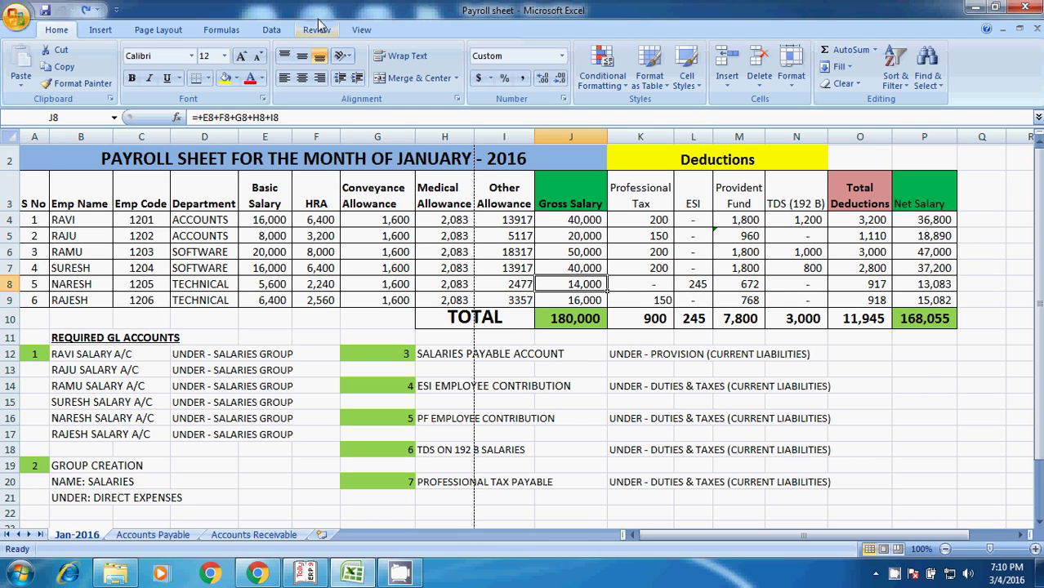
key(alt+Tab)
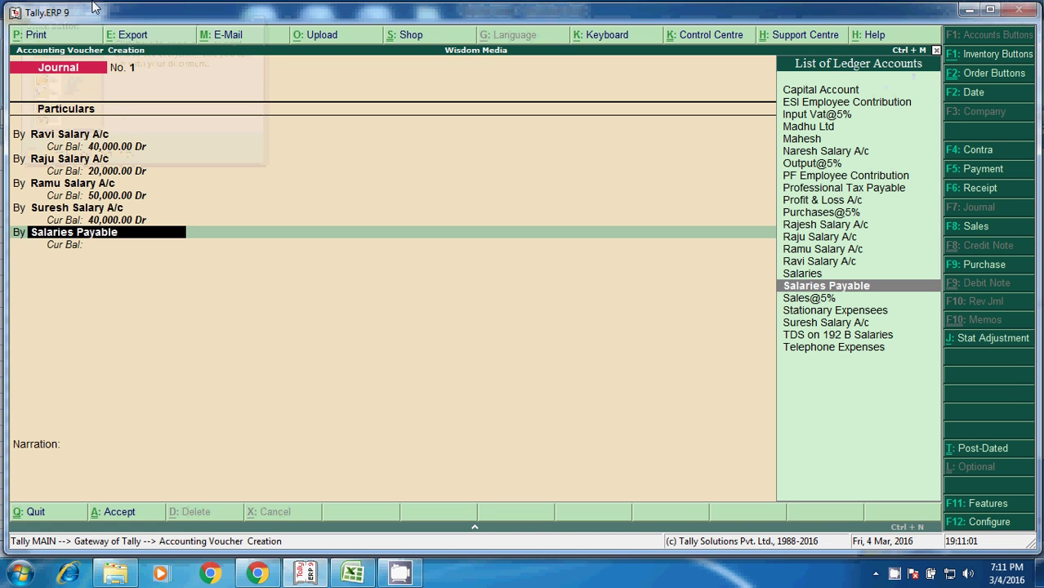
text(Nar)
key(Return)
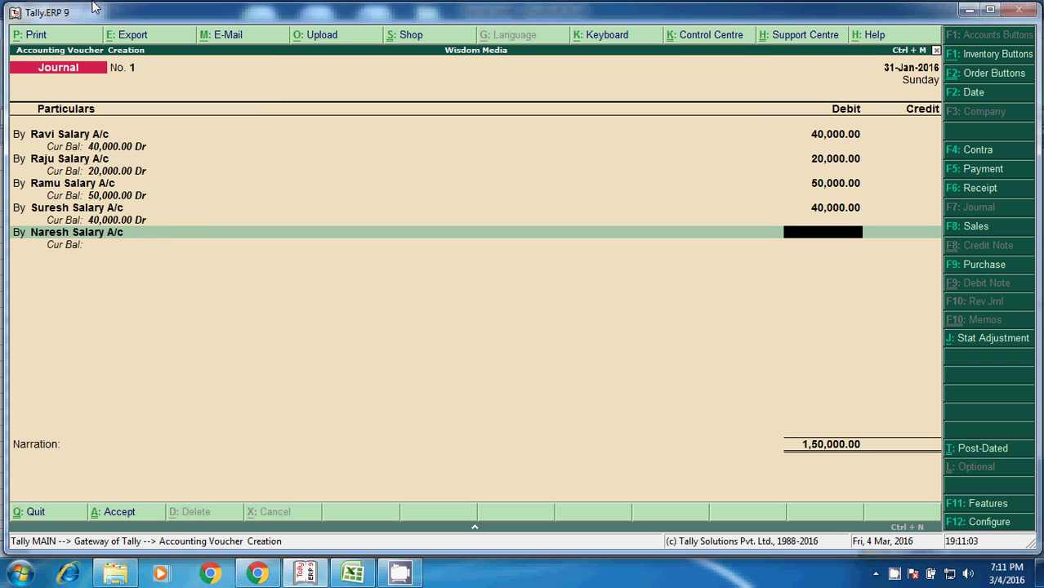
text(14000)
key(Return)
Complete the fifth employee's debit of 14,000 and add a By entry debiting the sixth employee's salary account with 16,000.
key(alt+Tab)
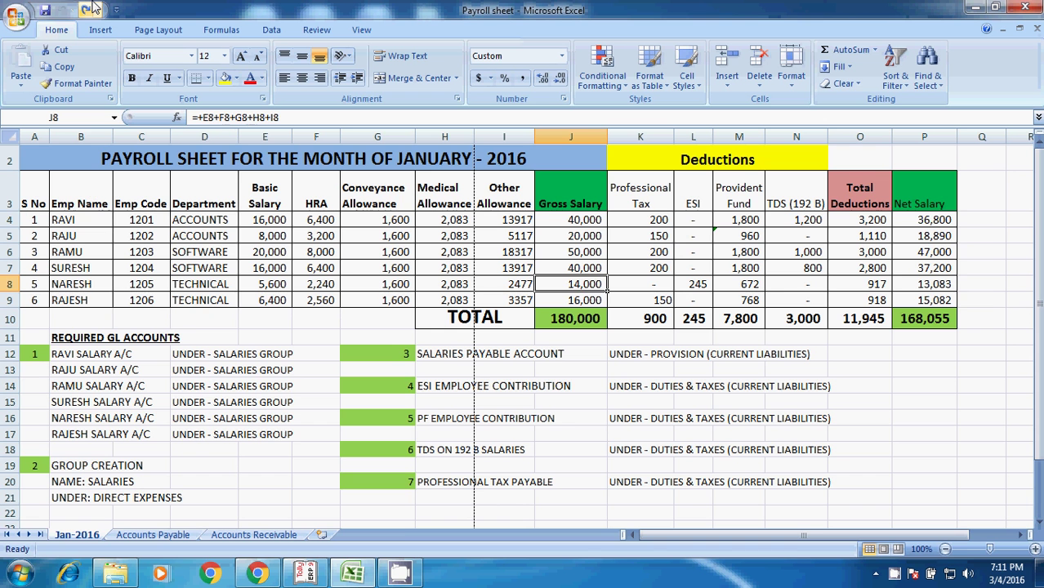
key(alt+Tab)
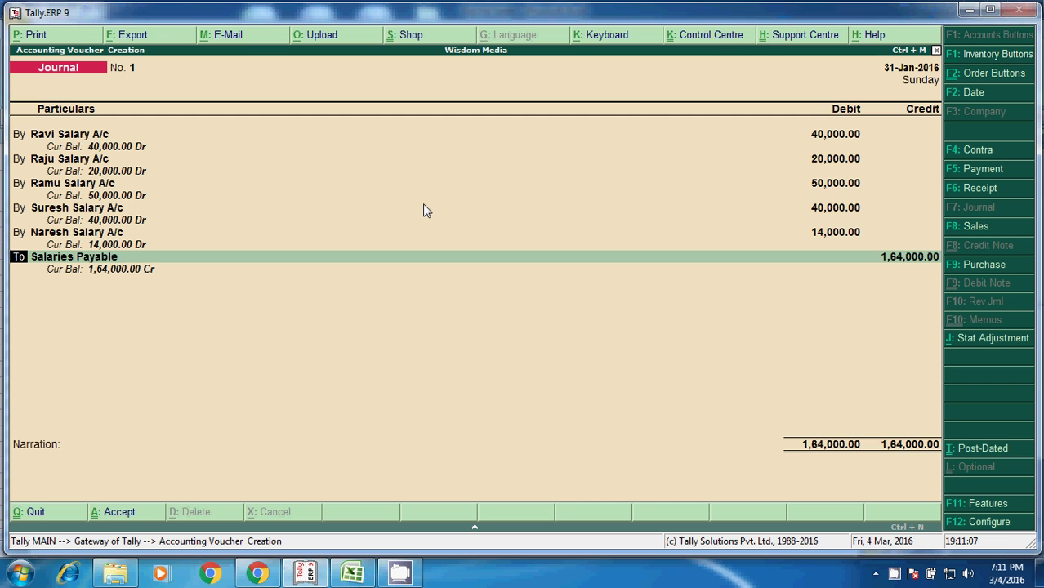
key(b)
key(Return)
text(Raje)
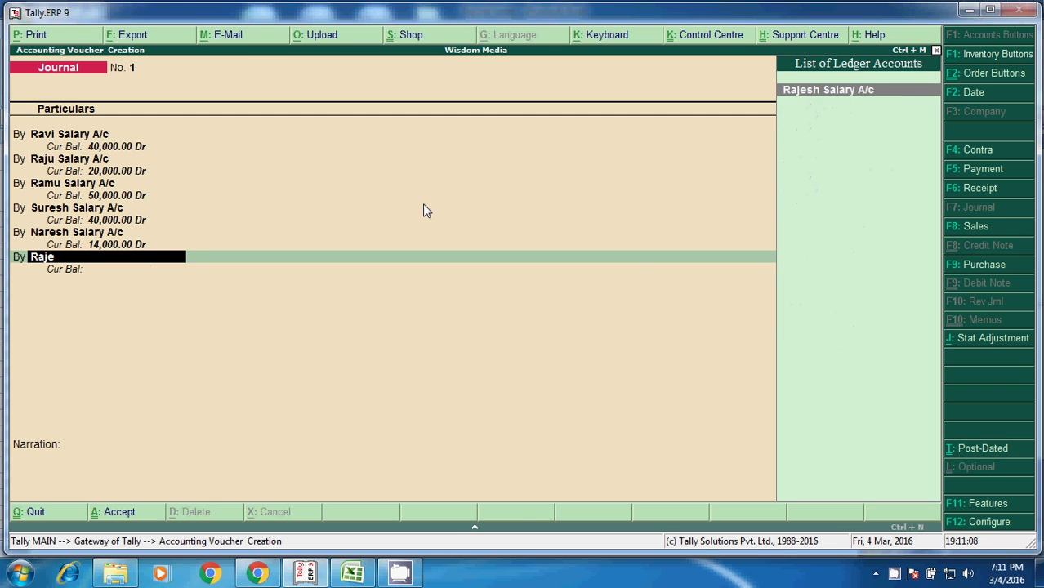
key(Return)
key(alt+Tab)
key(alt+Tab)
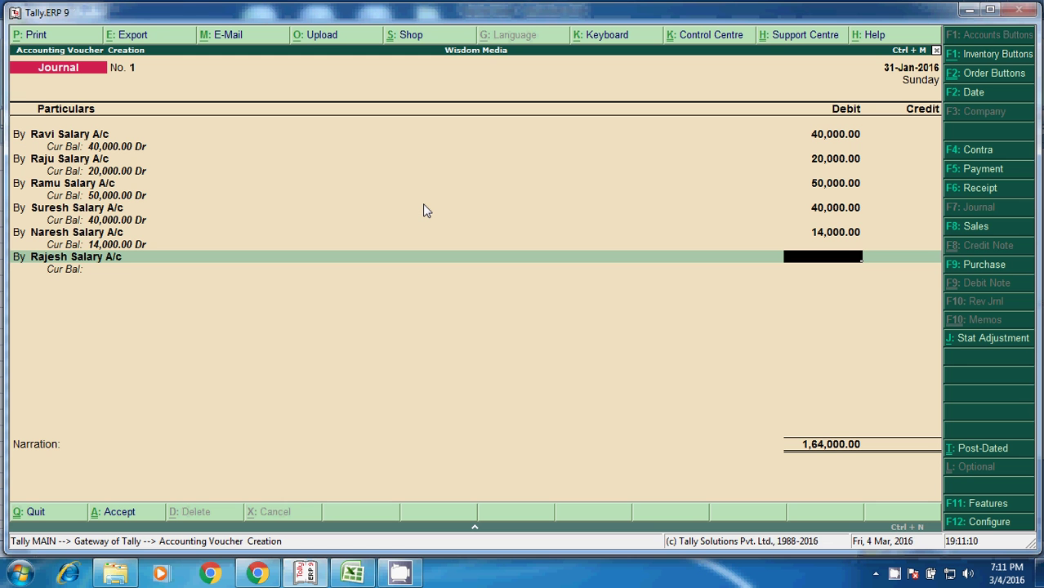
text(16,000)
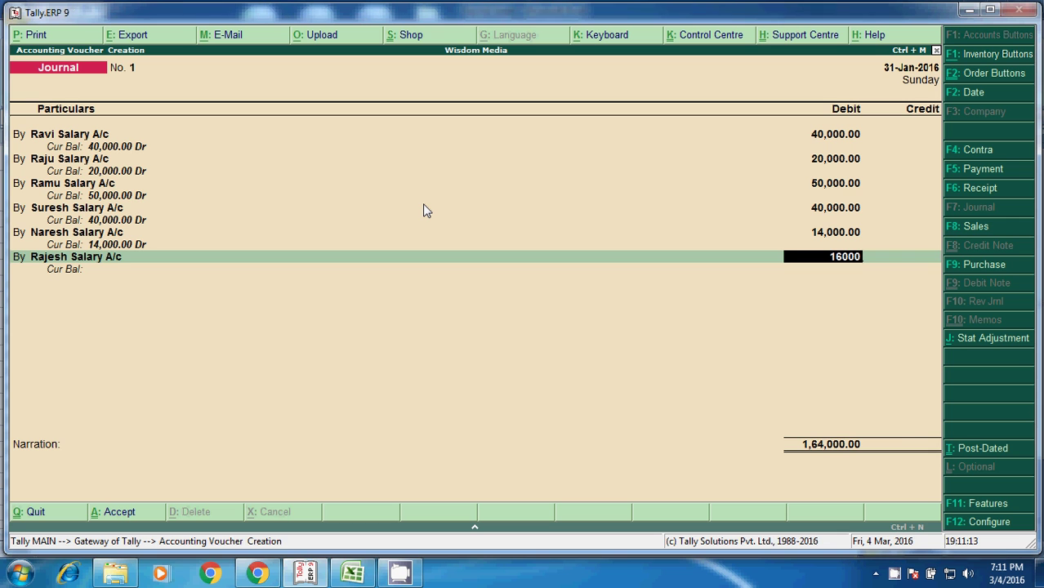
key(Return)
Look up the professional tax total in the Excel payroll sheet and credit Professional Tax Payable with 900 as a To entry.
key(alt+Tab)
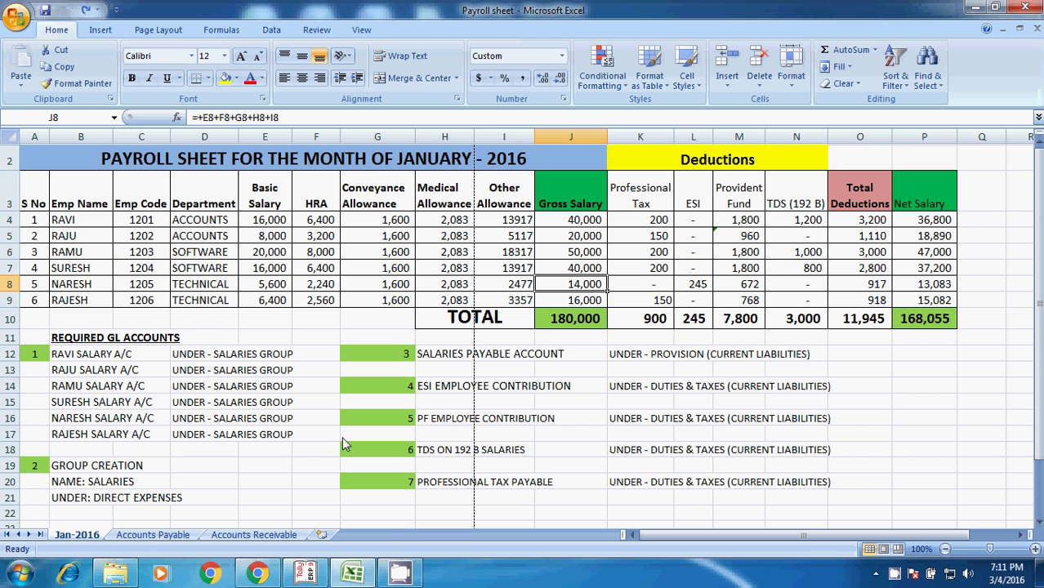
click(656, 194)
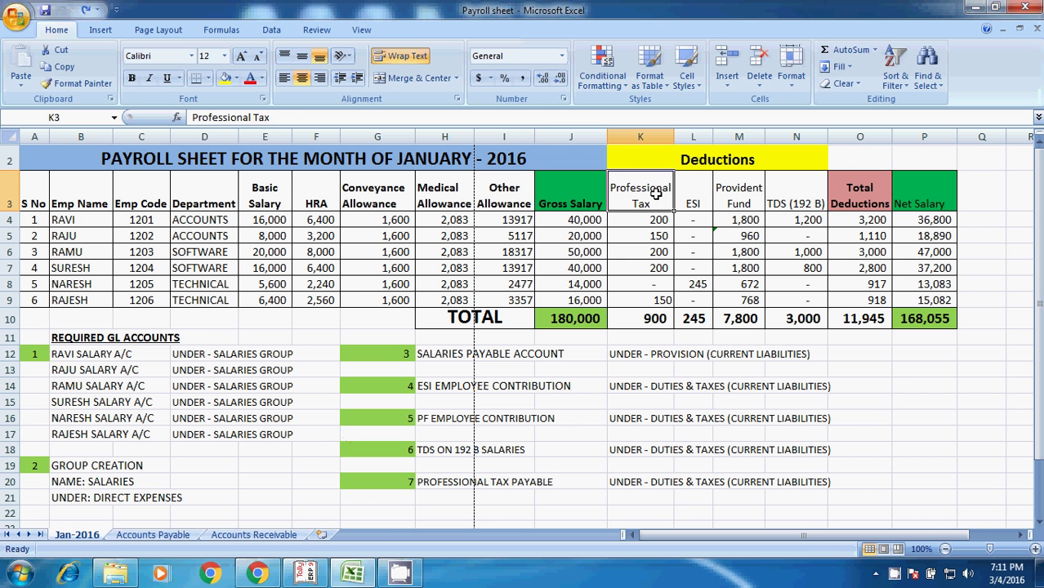
click(659, 318)
key(alt+Tab)
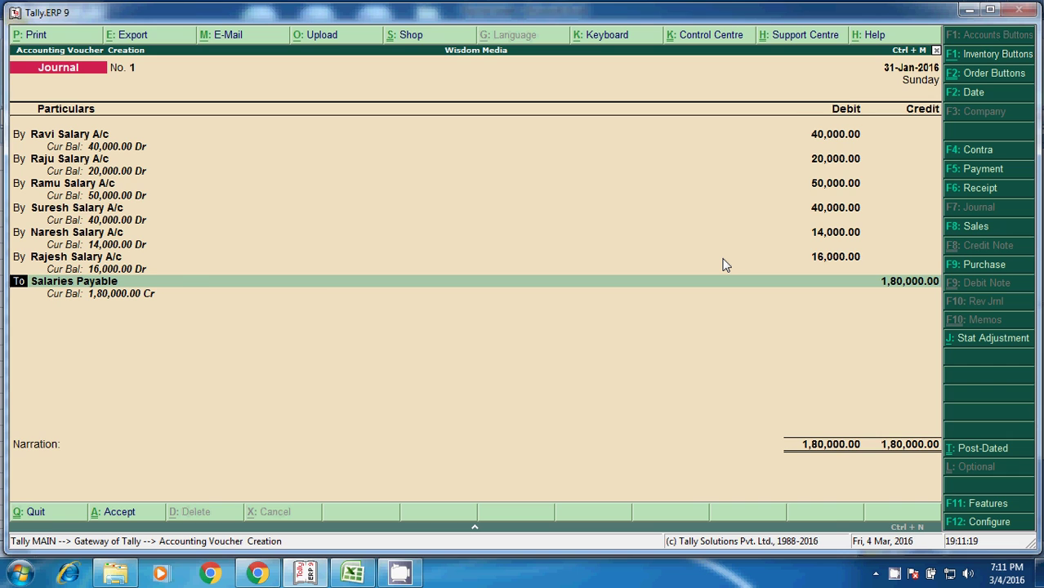
key(alt+Tab)
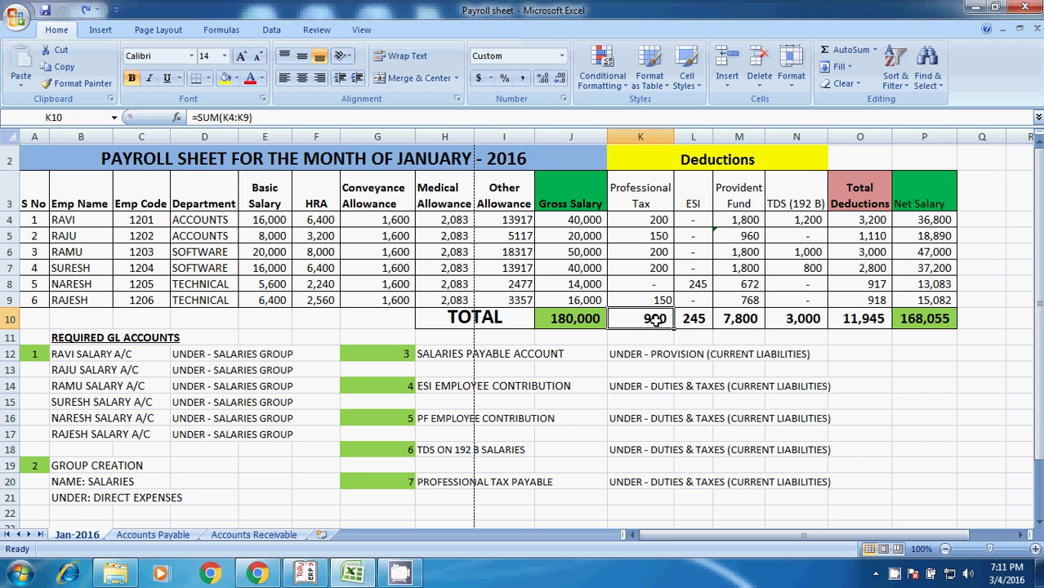
key(alt+Tab)
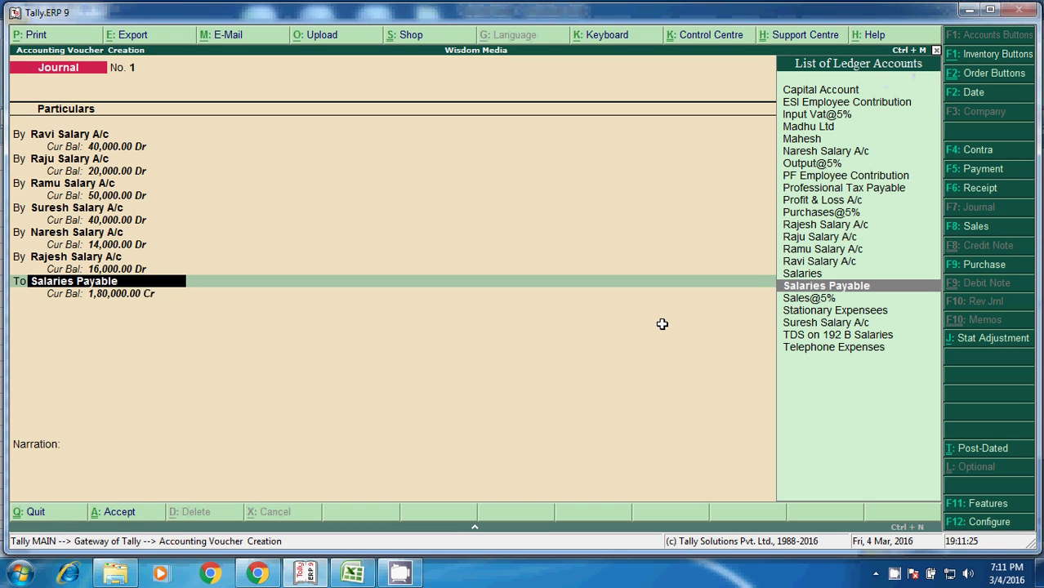
text(Pro)
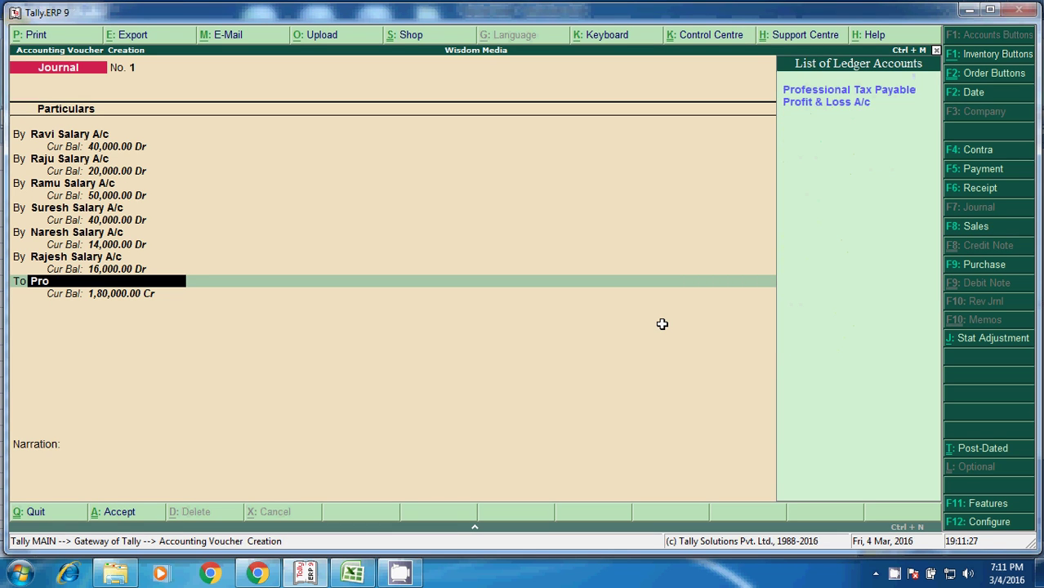
key(Return)
key(alt+Tab)
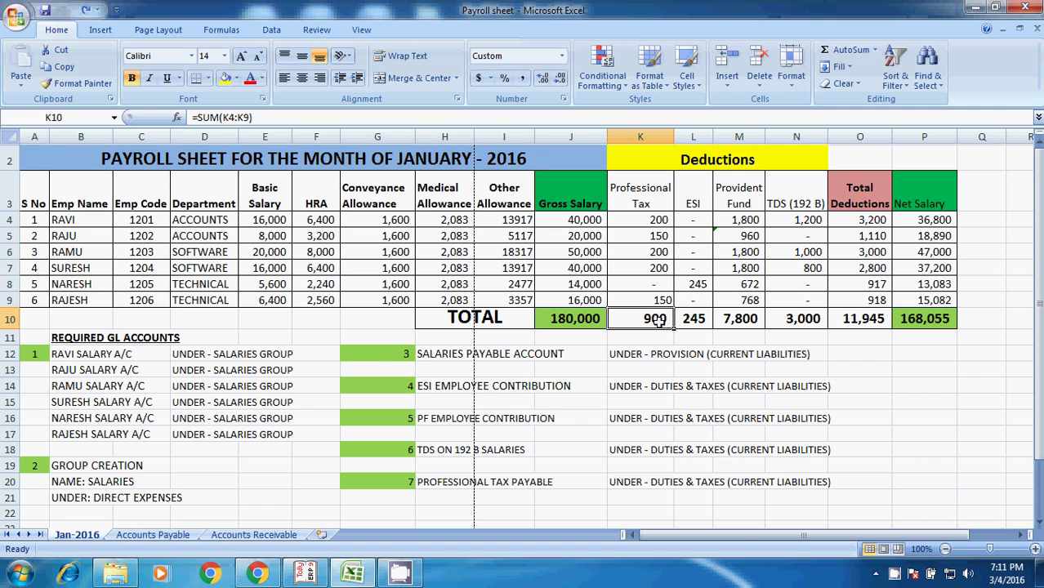
key(alt+Tab)
text(9)
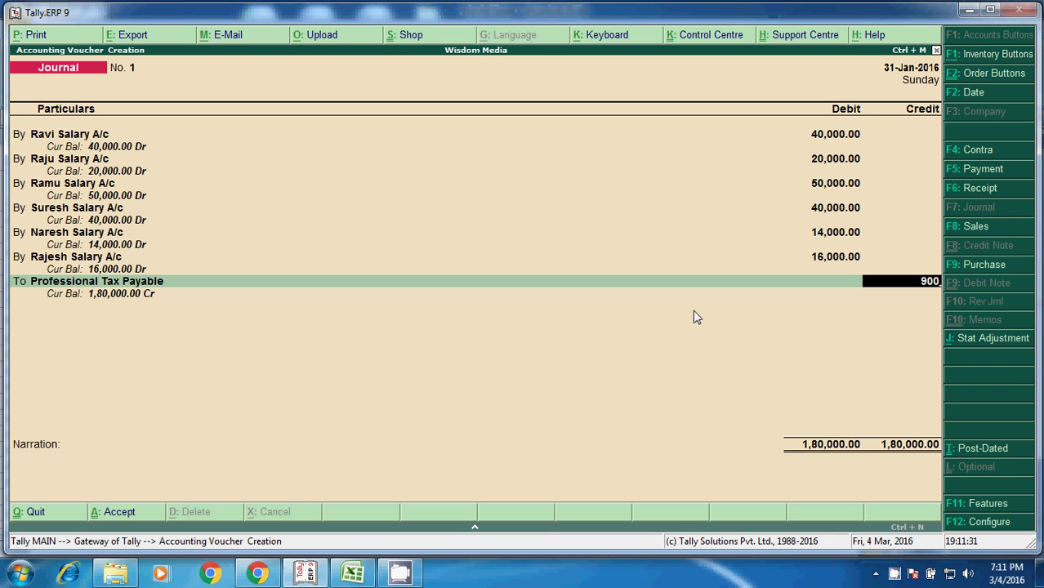
text(00)
key(Return)
Look up the ESI total in the payroll sheet and credit ESI Employee Contribution with 245 as a To entry.
key(alt+Tab)
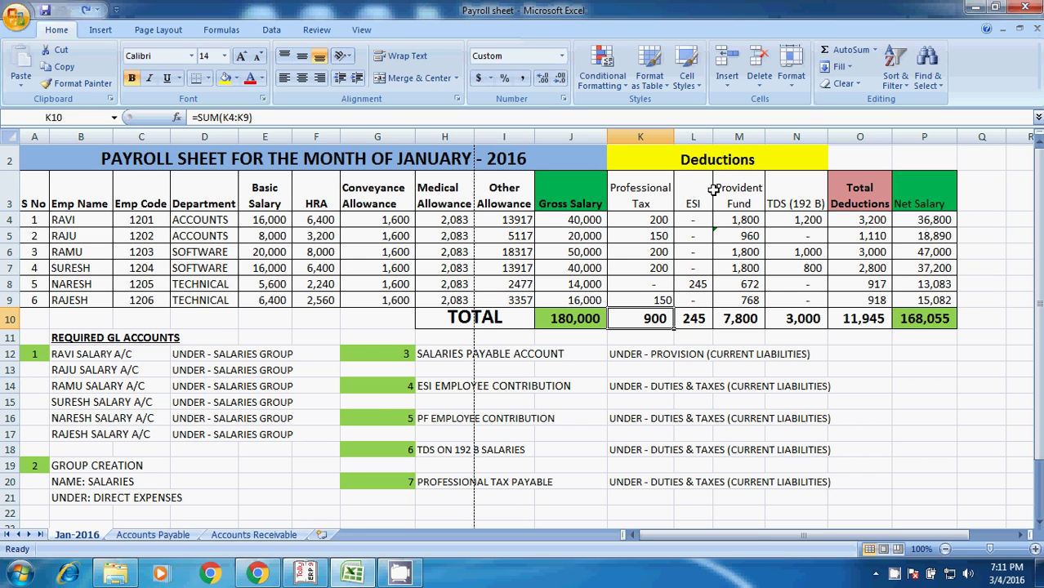
key(alt+Tab)
key(Return)
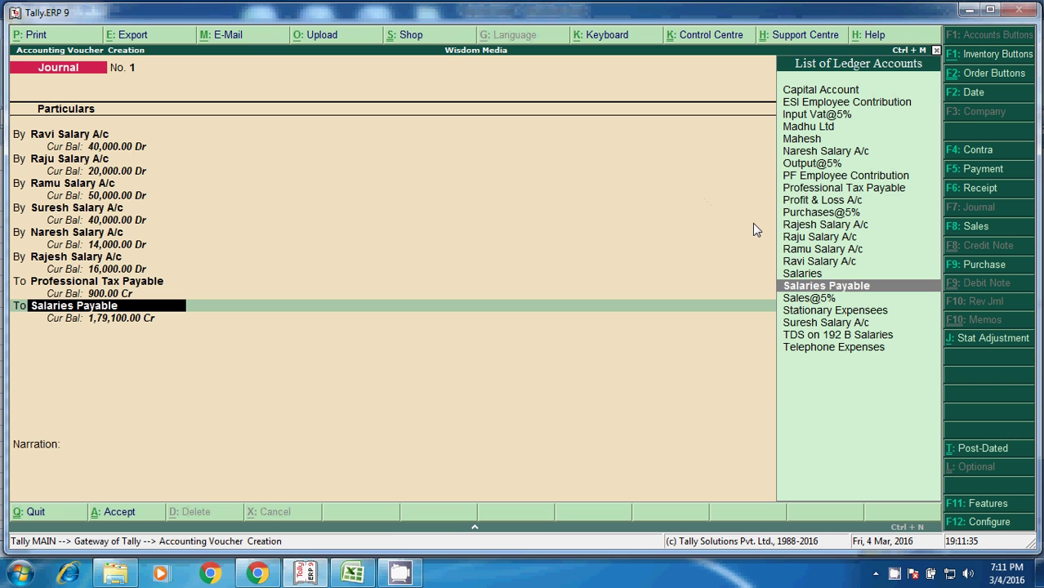
text(Si)
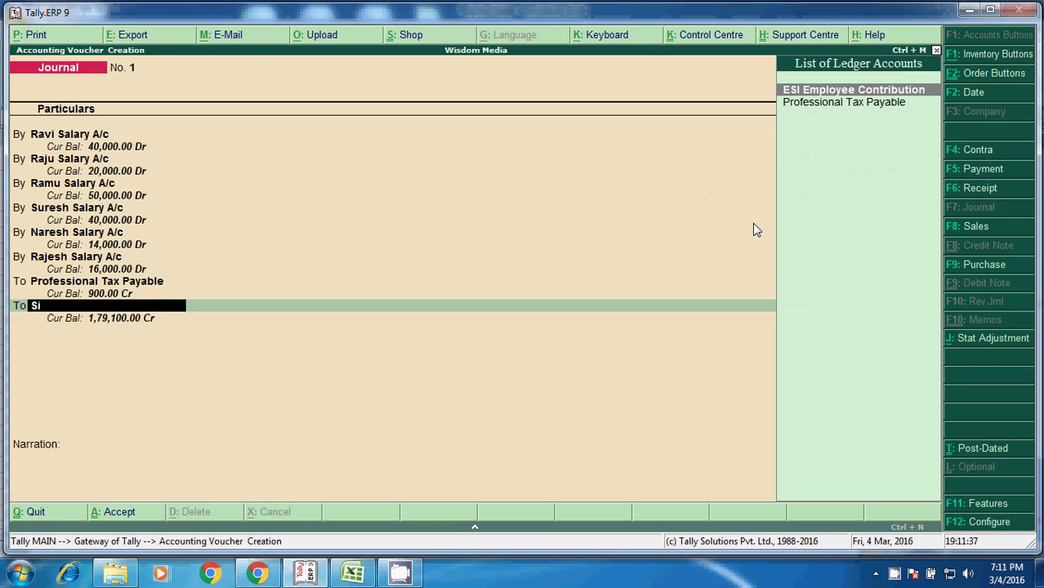
key(Return)
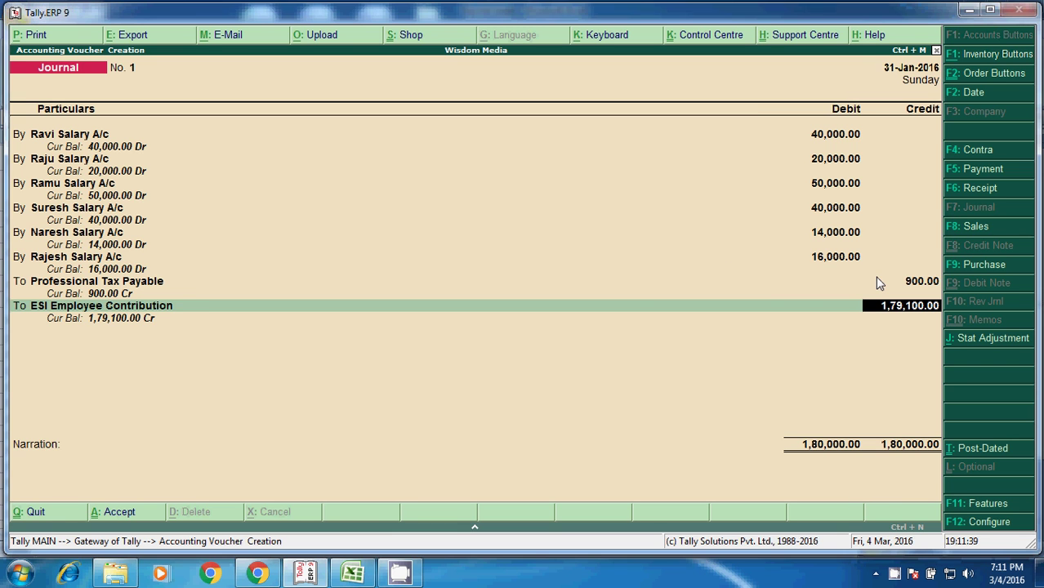
key(alt+Tab)
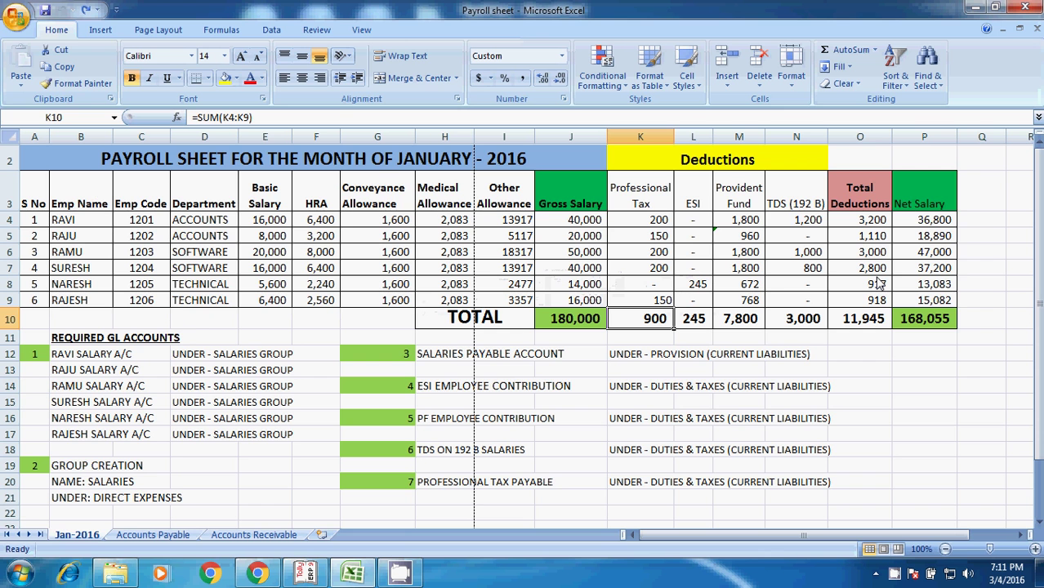
click(691, 321)
key(alt+Tab)
text(24)
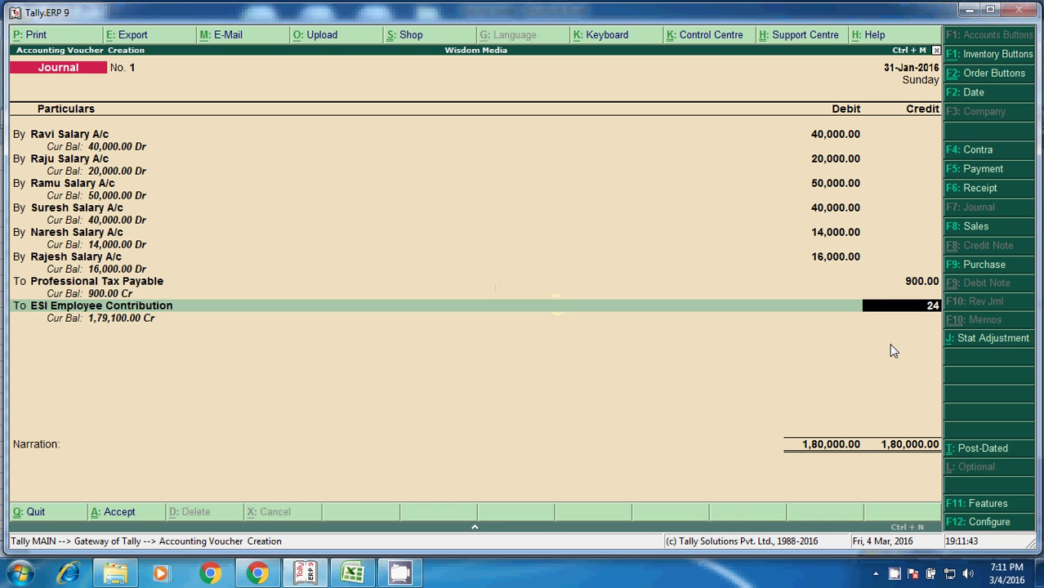
key(alt+Tab)
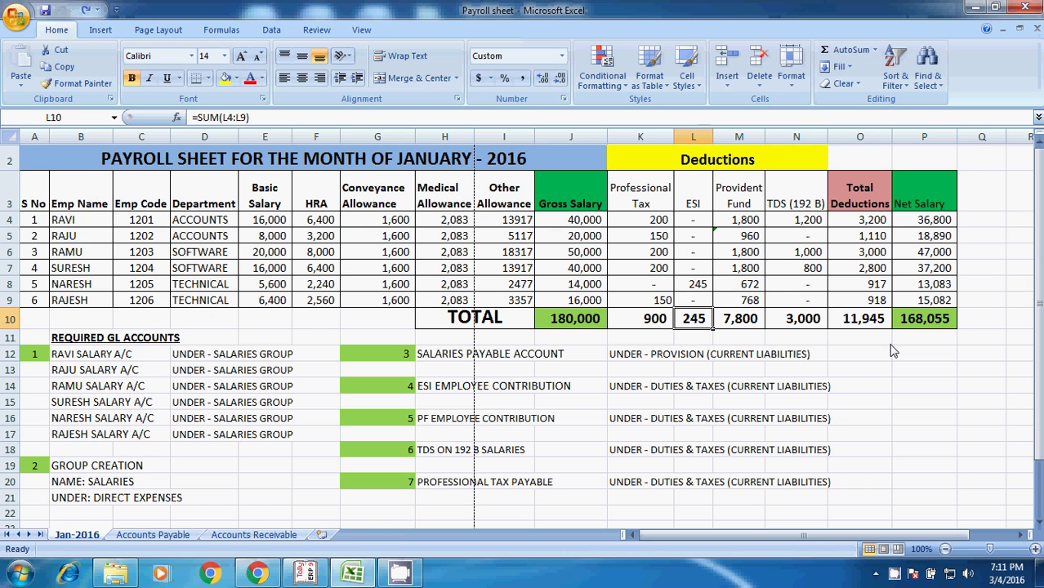
key(alt+Tab)
text(5)
key(Return)
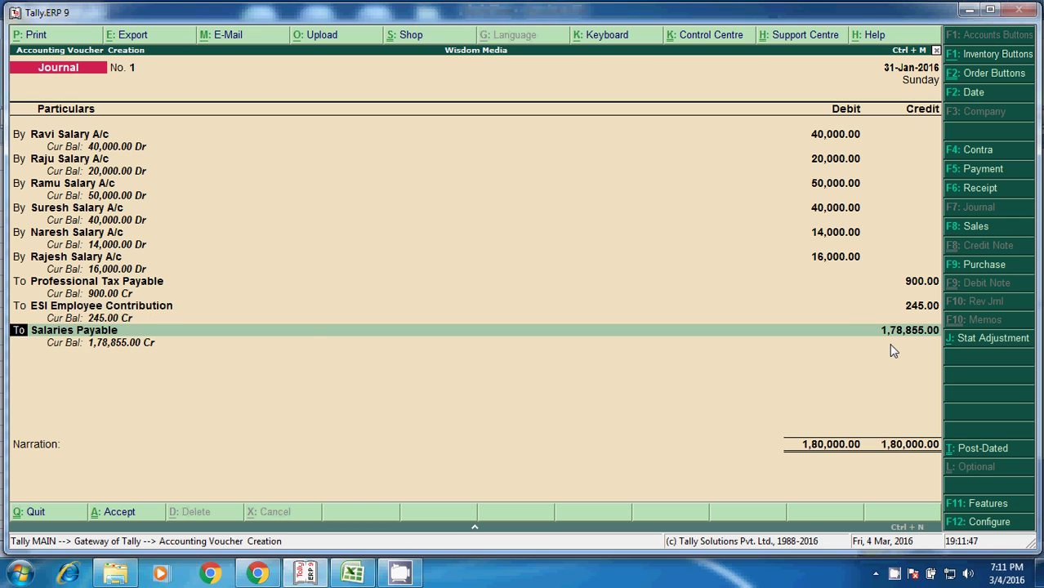
Look up the provident fund total in the payroll sheet and choose PF Employee Contribution as the account of the third To entry.
key(Return)
key(alt+Tab)
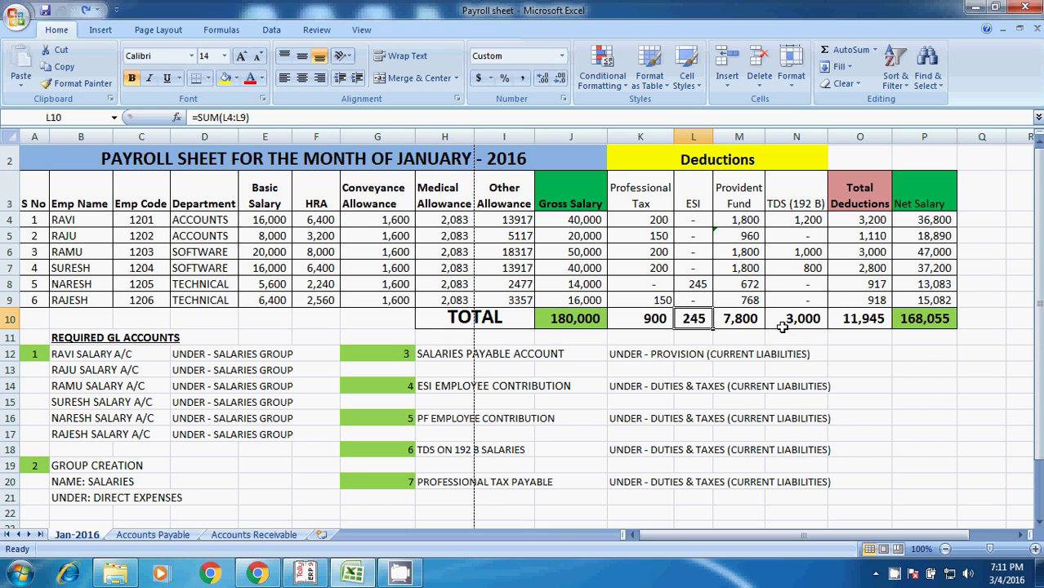
click(749, 319)
key(alt+Tab)
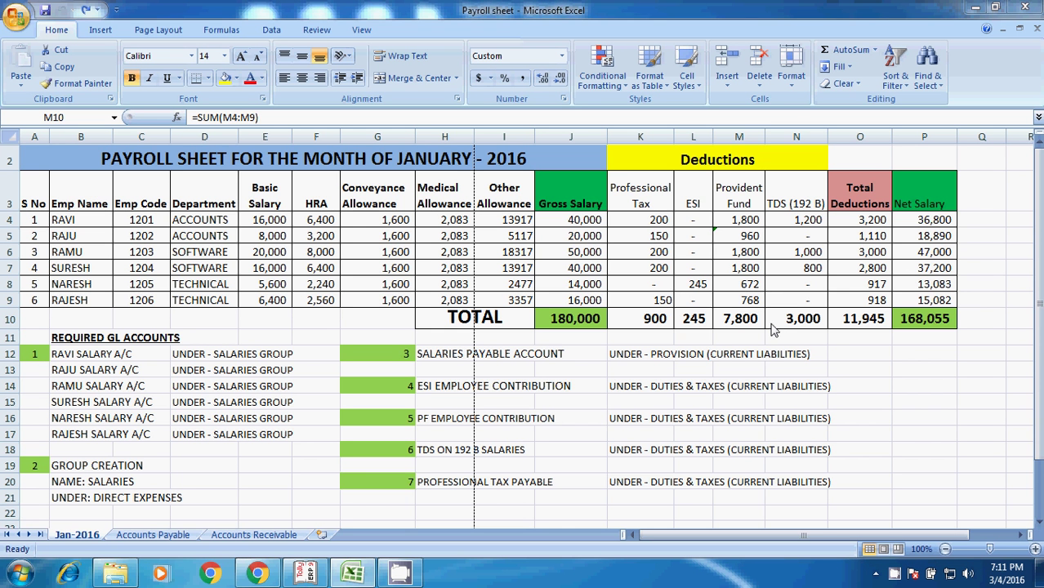
key(alt+Tab)
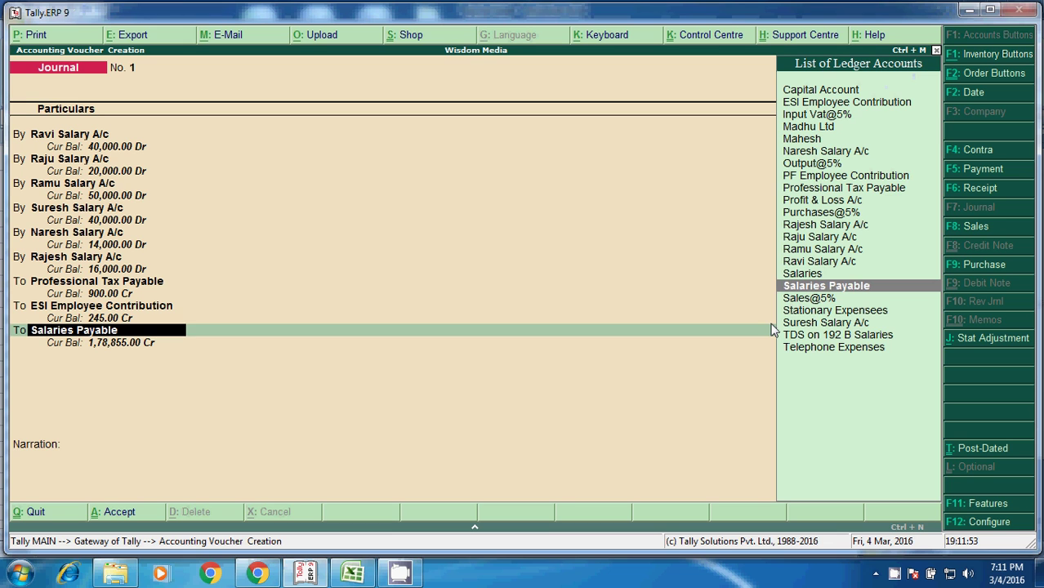
text(R)
key(BackSpace)
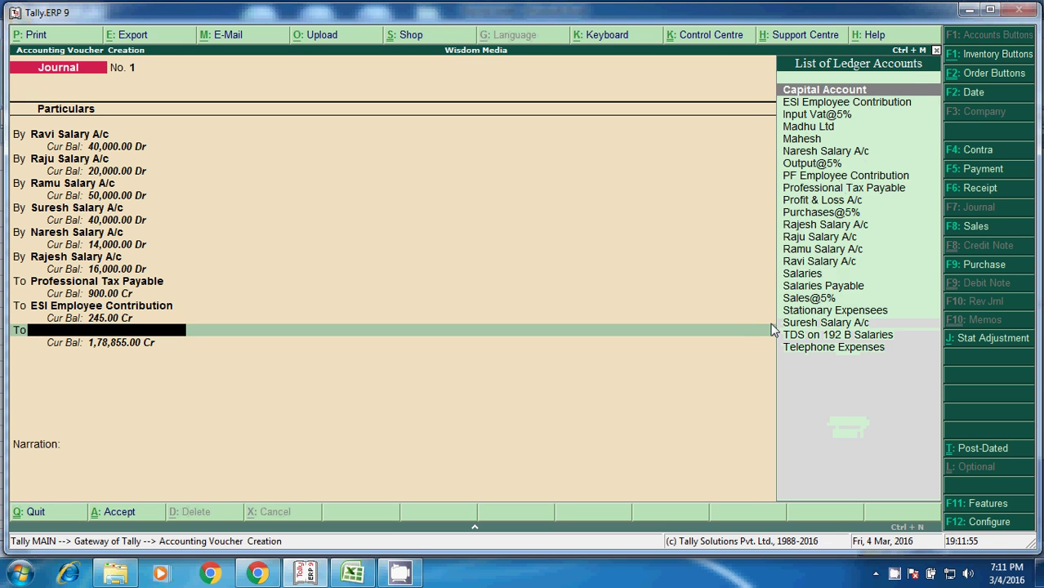
text(Pro)
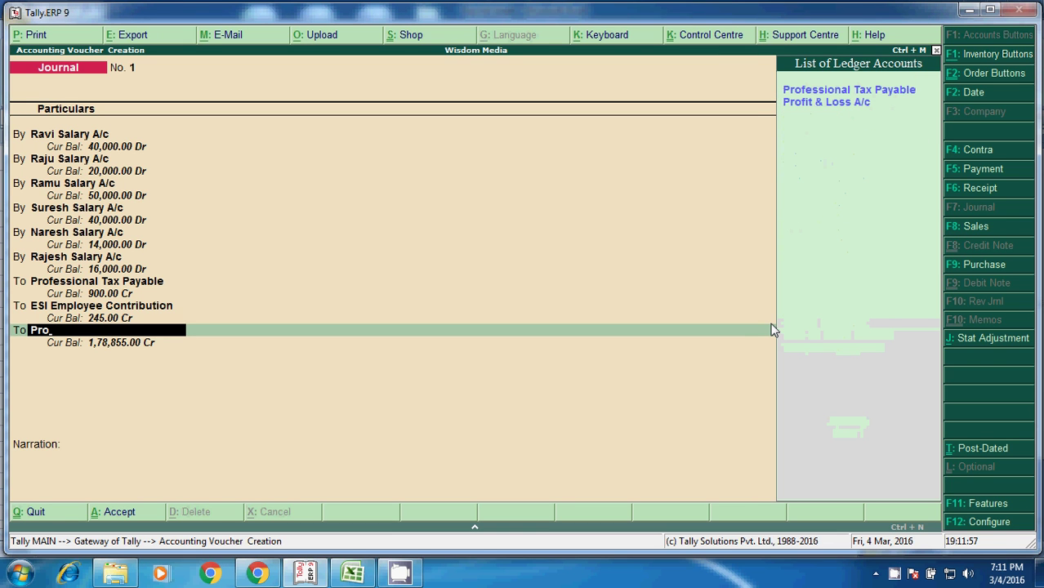
key(BackSpace)
key(BackSpace)
key(BackSpace)
text(PF)
key(Return)
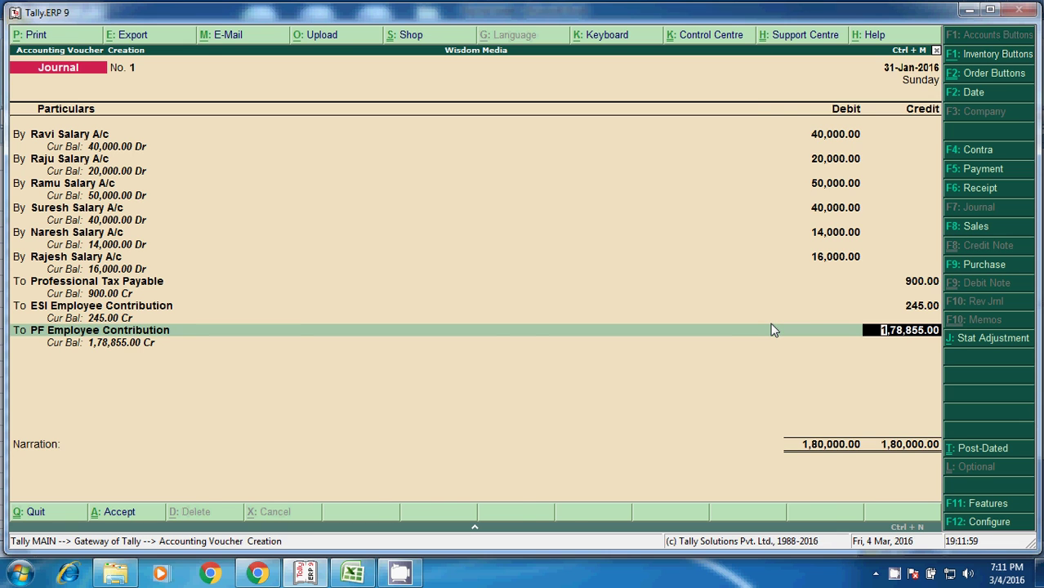
Set the PF Employee Contribution credit amount to 7,800 after checking it against the payroll sheet.
key(alt+Tab)
key(alt+Tab)
text(7)
key(Return)
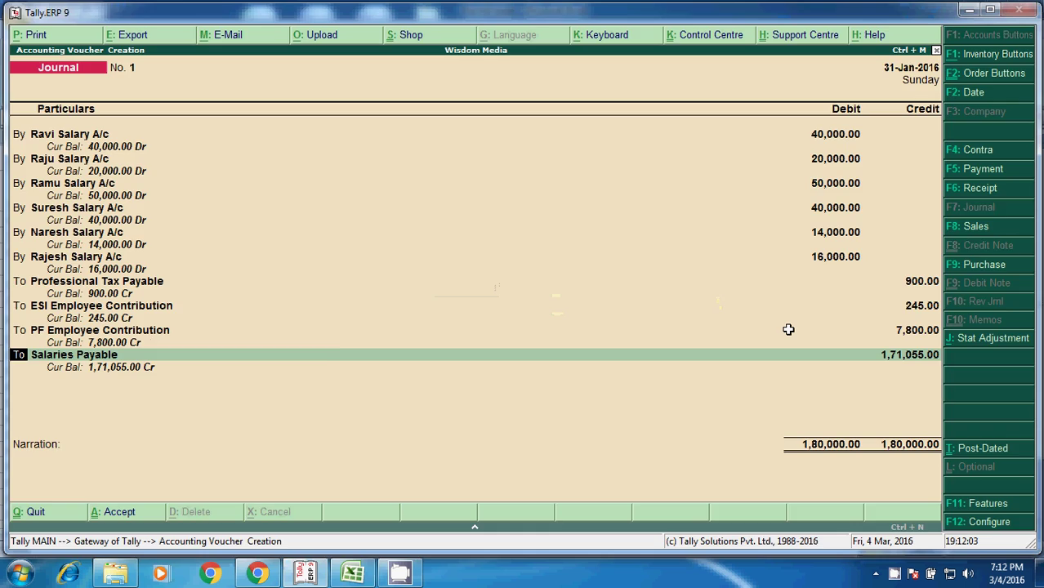
Look up the TDS total in the payroll sheet and credit TDS on 192 B Salaries with 3,000 as a To entry.
key(alt+Tab)
key(alt+Tab)
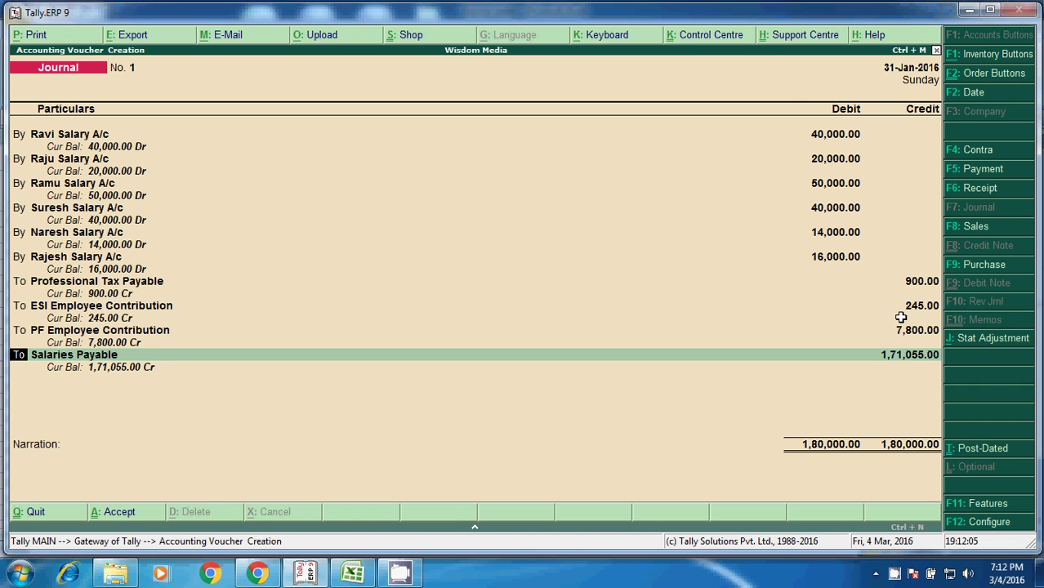
key(Return)
text(Tds)
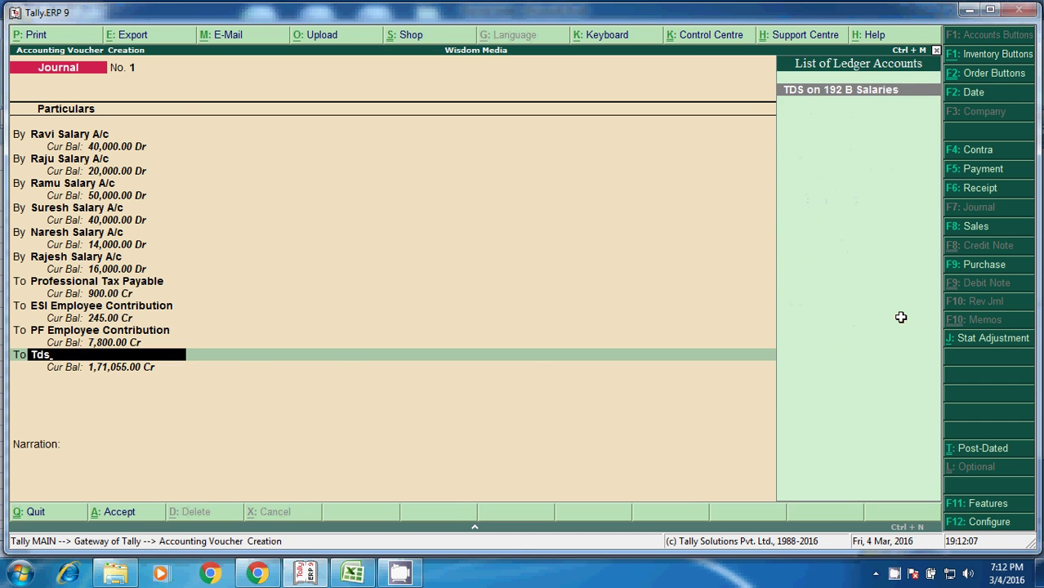
key(Return)
key(alt+Tab)
key(alt+Tab)
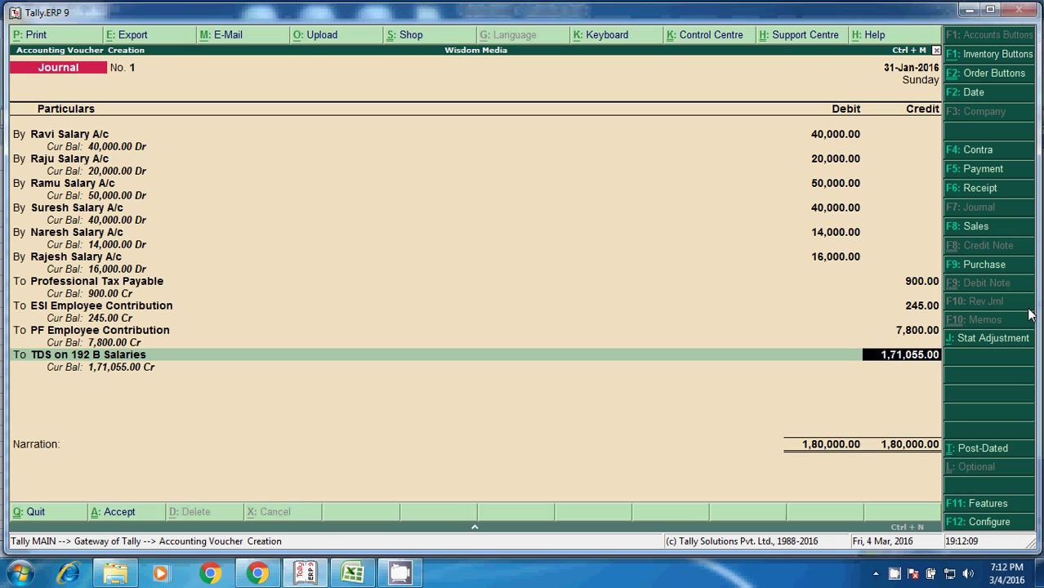
text(3000)
key(Return)
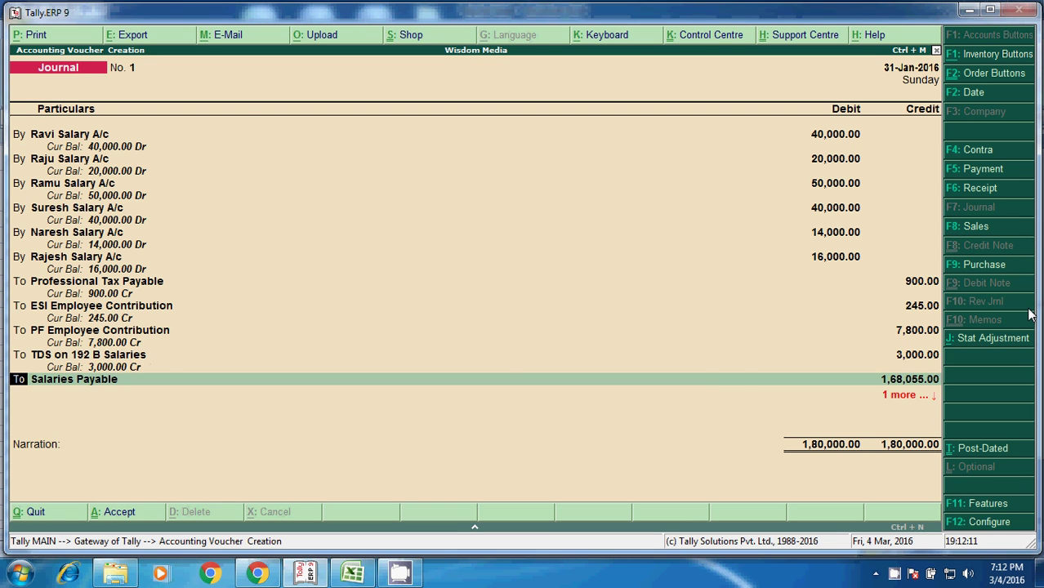
Compare the net salary total in the Excel payroll sheet with the Salaries Payable credit in the Tally voucher.
key(alt+Tab)
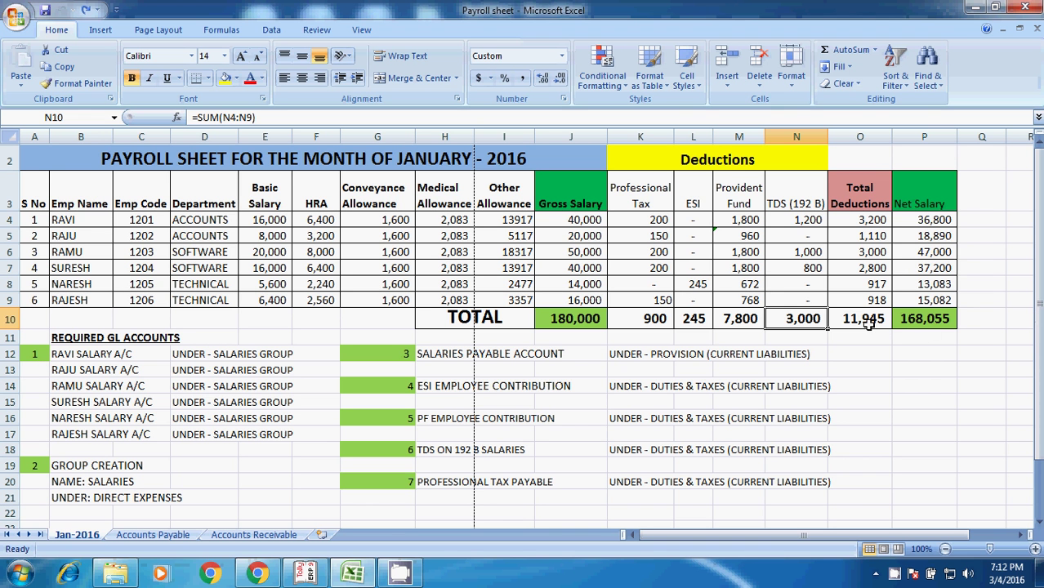
click(915, 321)
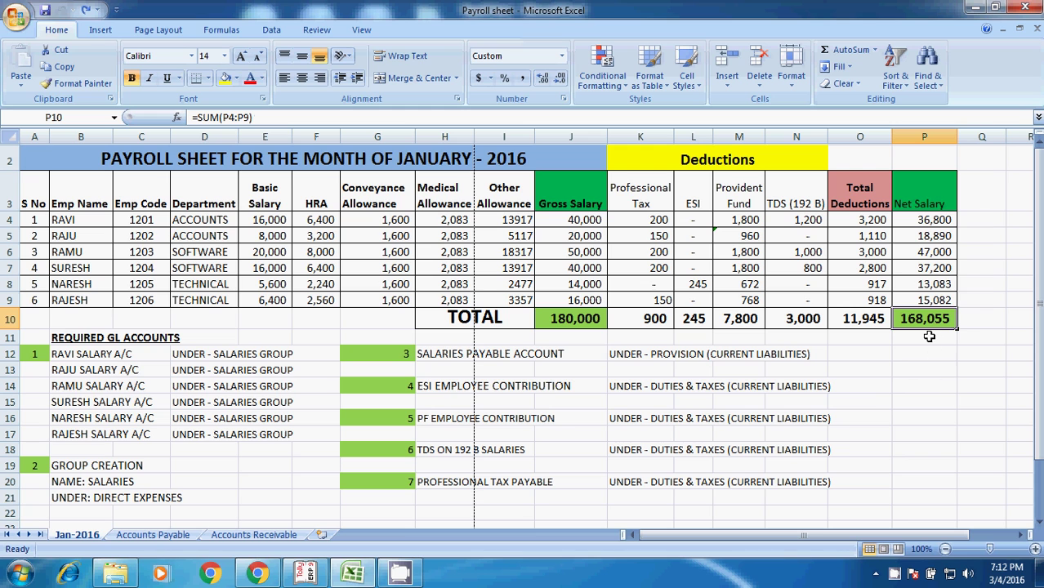
key(alt+Tab)
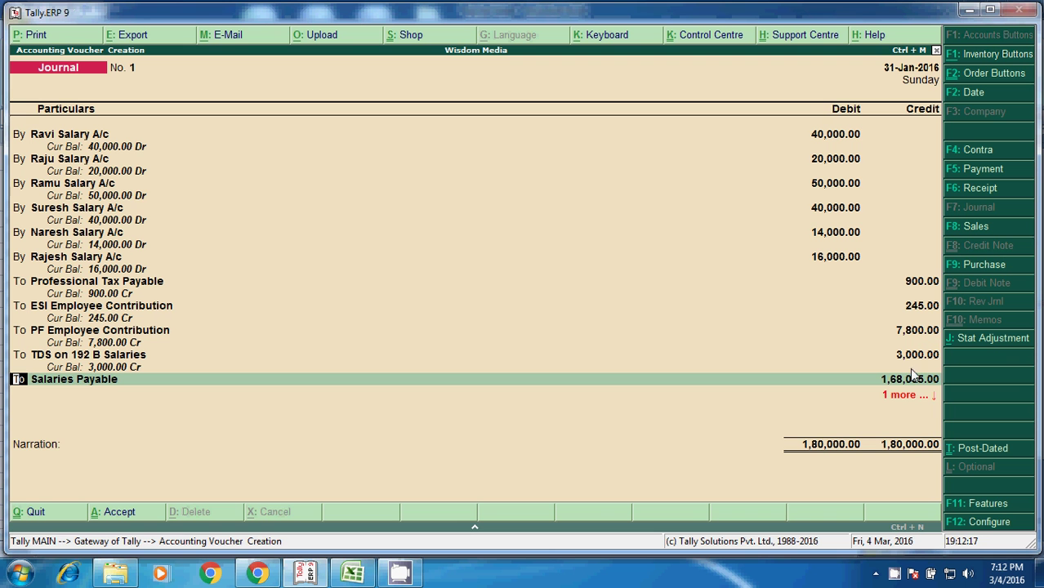
Recheck the Salaries Payable credit of 1,68,055 against the net salary total in the Excel payroll sheet and confirm the entry in Tally.
key(Return)
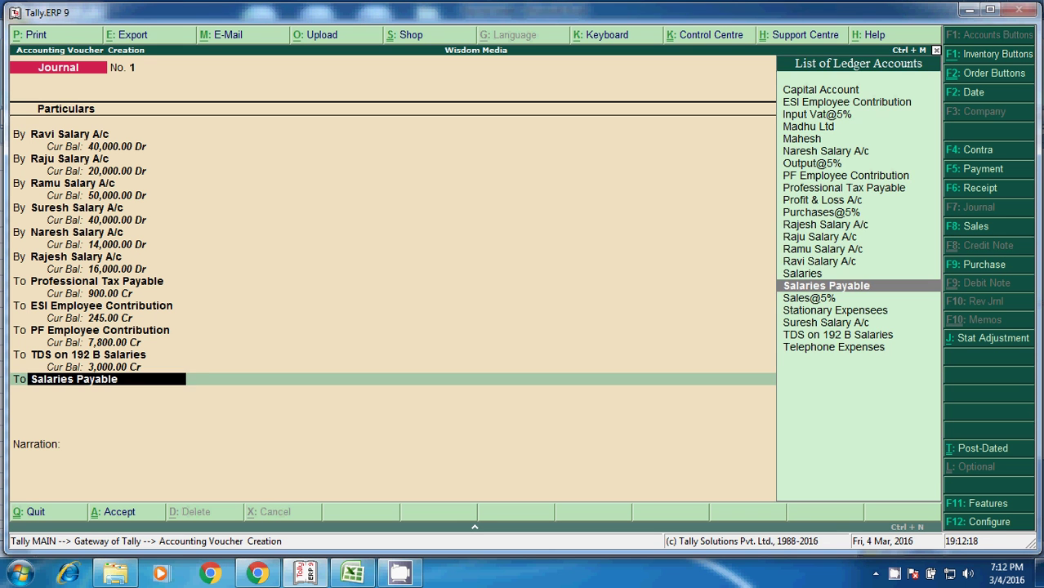
key(Return)
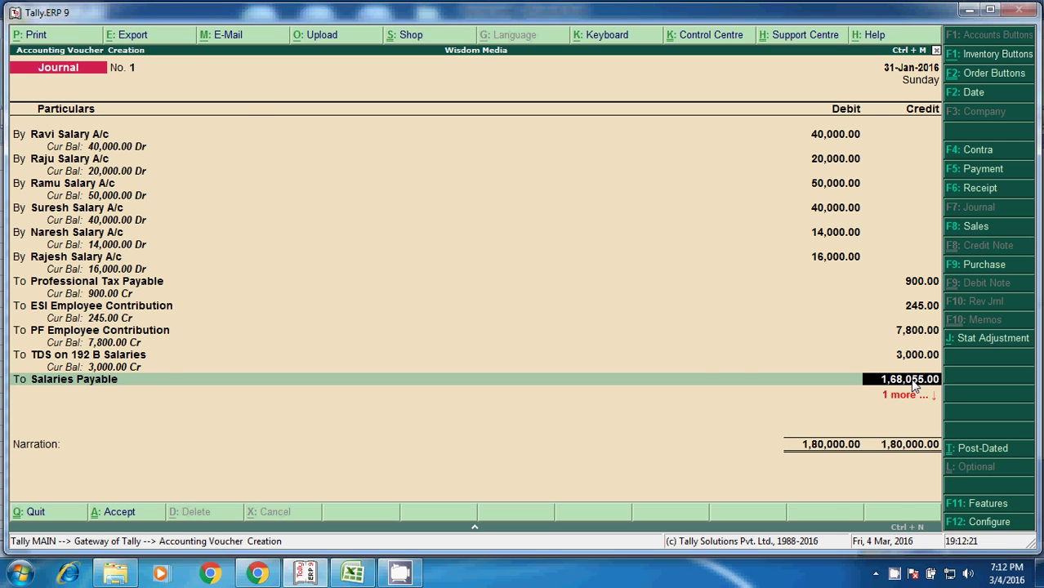
key(alt+Tab)
key(alt+Tab)
key(Return)
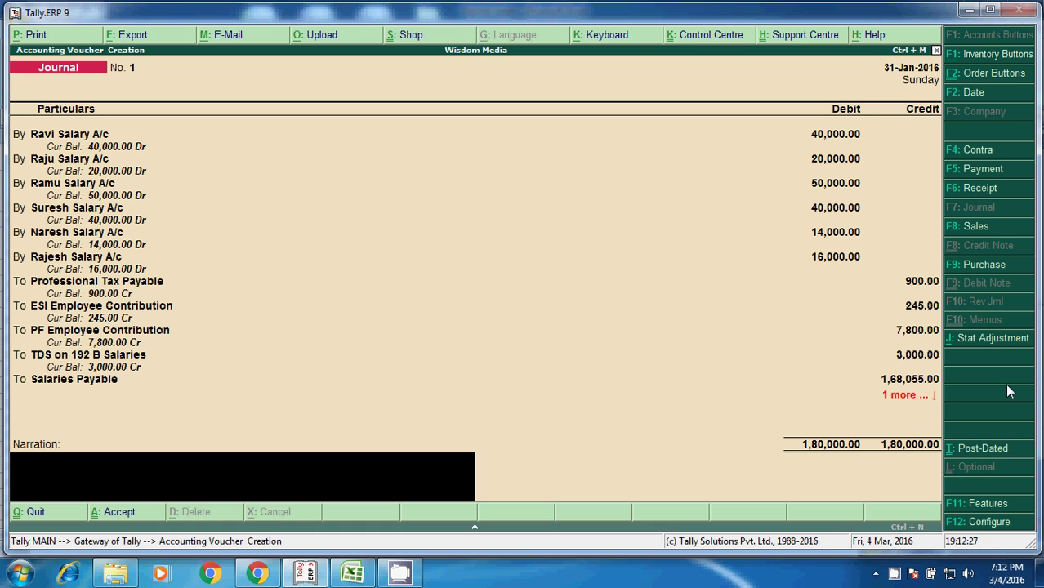
Enter the voucher narration "being salaries paid for the month of jan-2016".
text(being salaries paid for the)
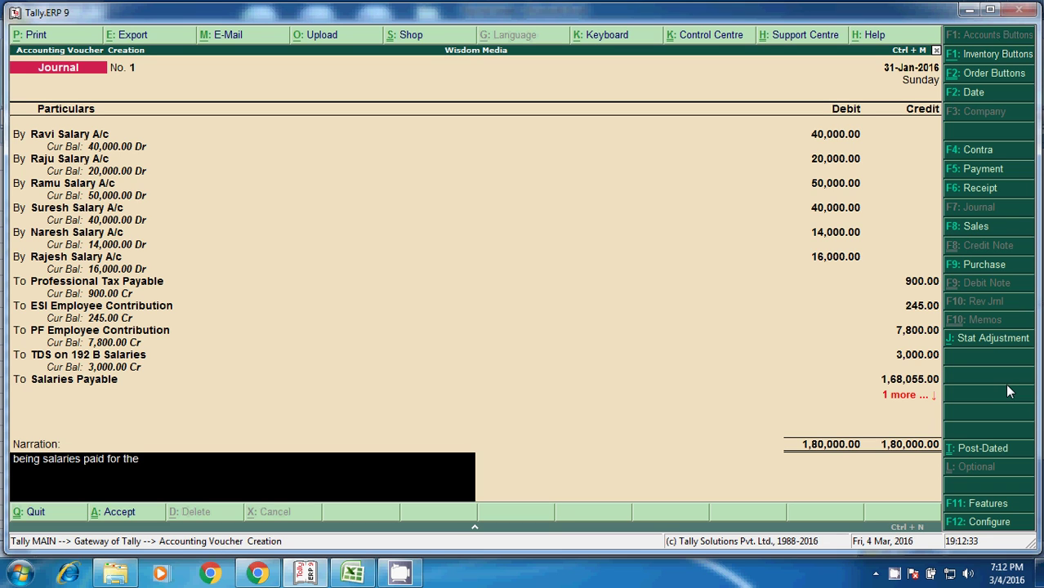
text( month of jan-201)
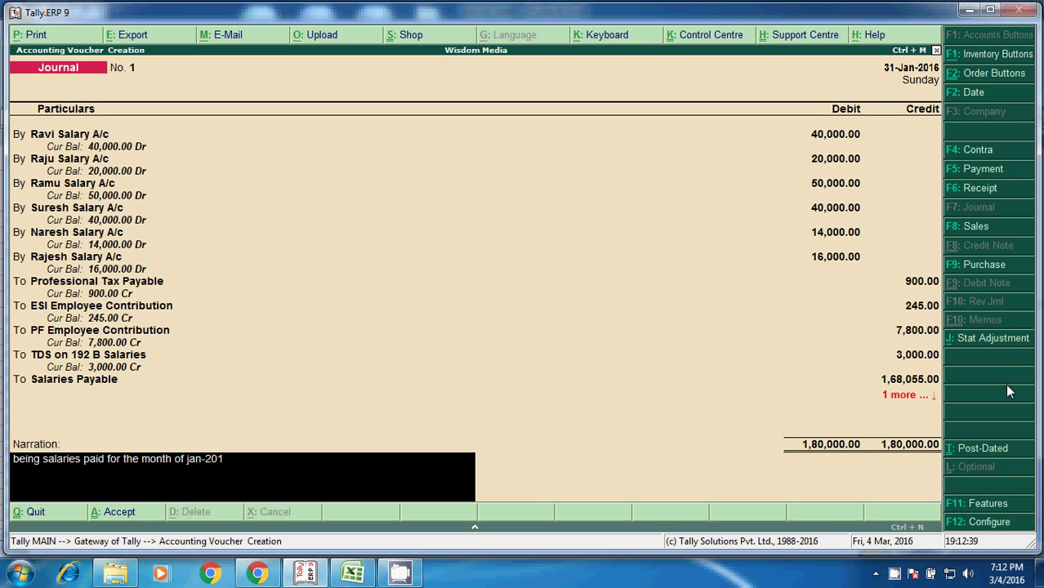
text(6)
Set the voucher date to 31-01-2016, save the journal voucher and return to the Gateway of Tally.
key(F2)
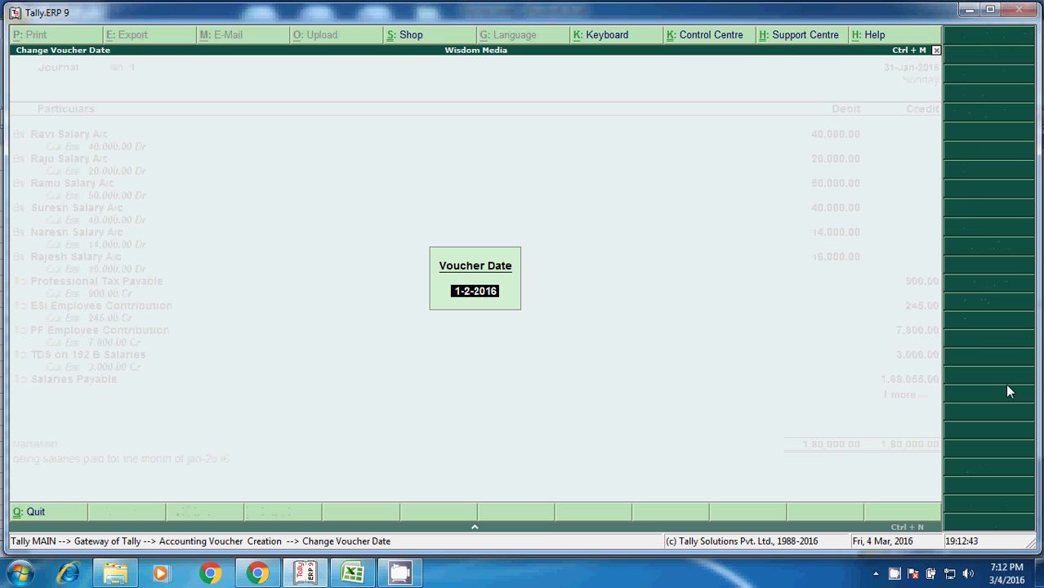
text(31-01-2016)
key(Return)
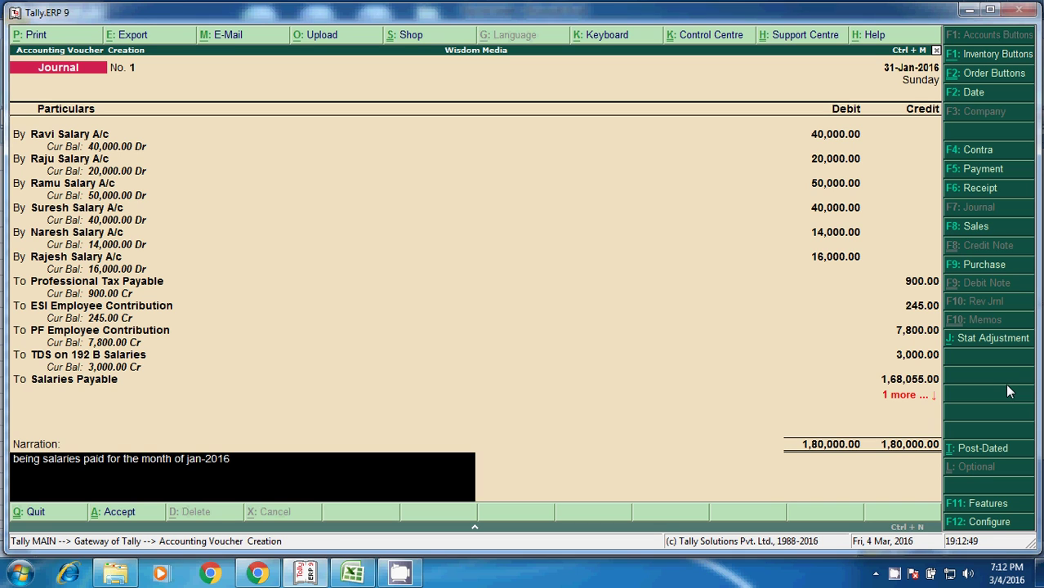
key(Return)
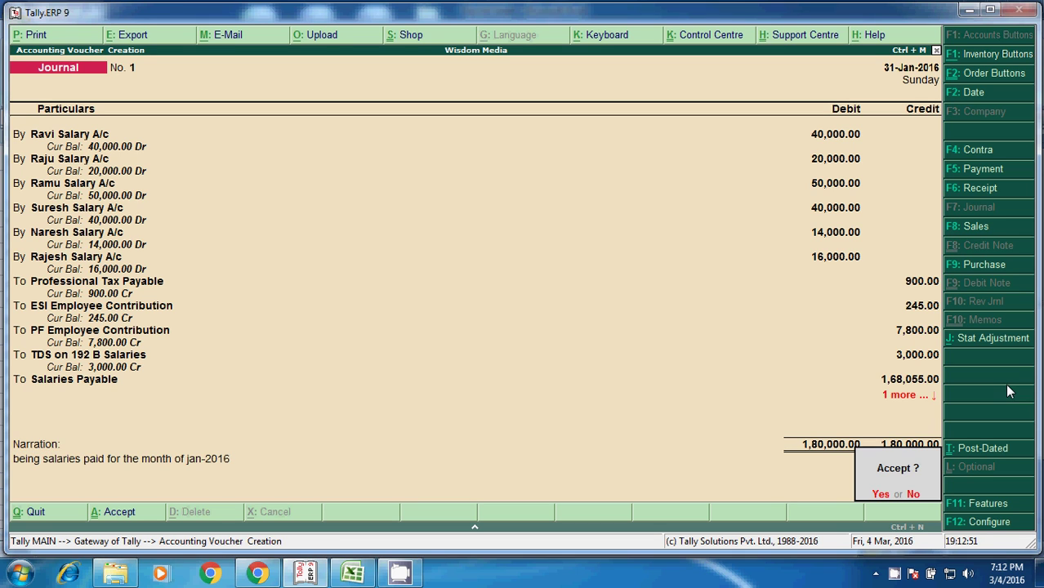
key(y)
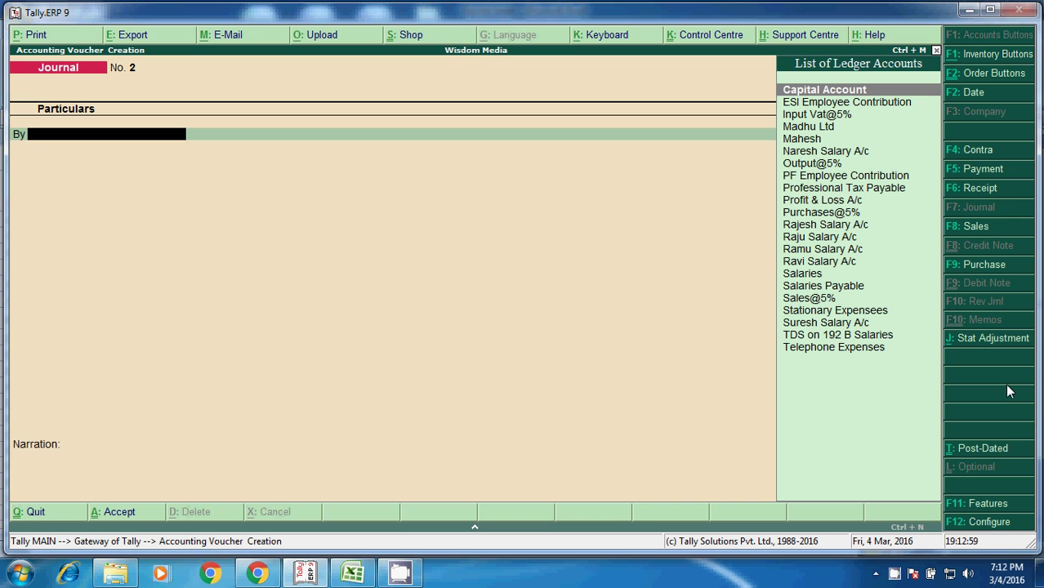
key(Escape)
key(y)
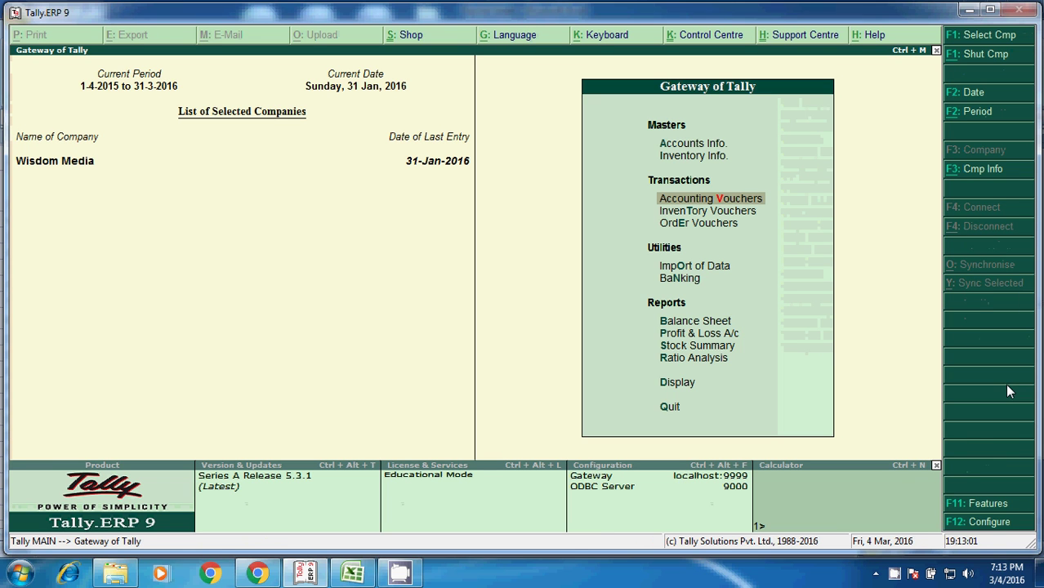
Open the Profit & Loss A/c in detailed view and drill down from Direct Expenses to the Salaries group summary.
click(701, 334)
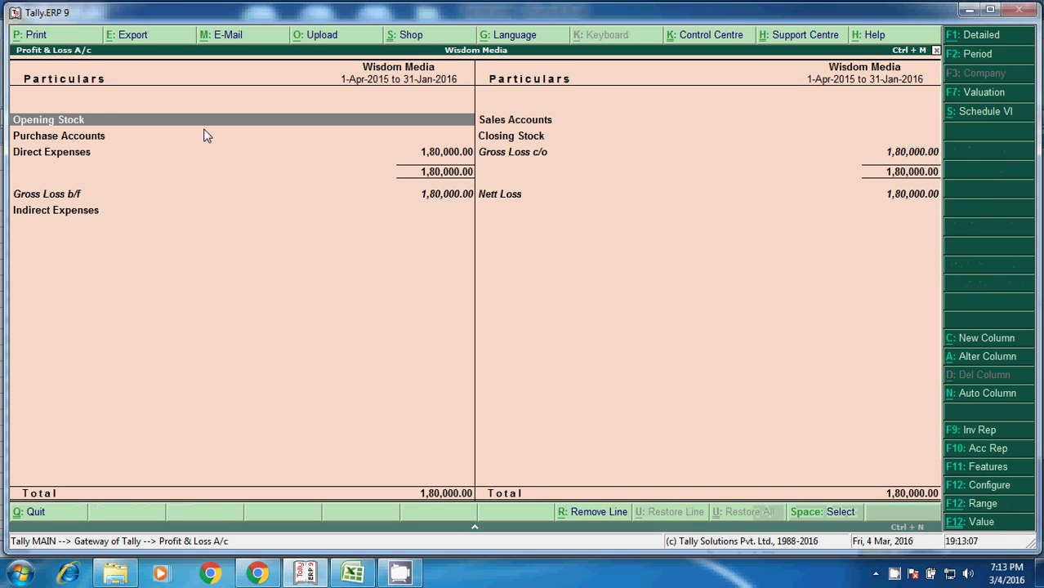
click(985, 38)
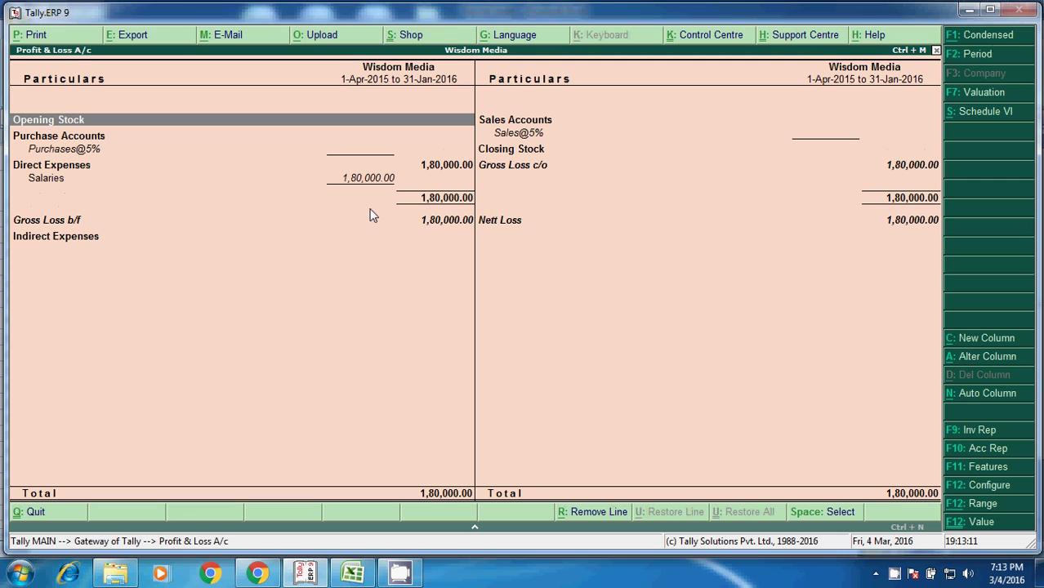
click(441, 172)
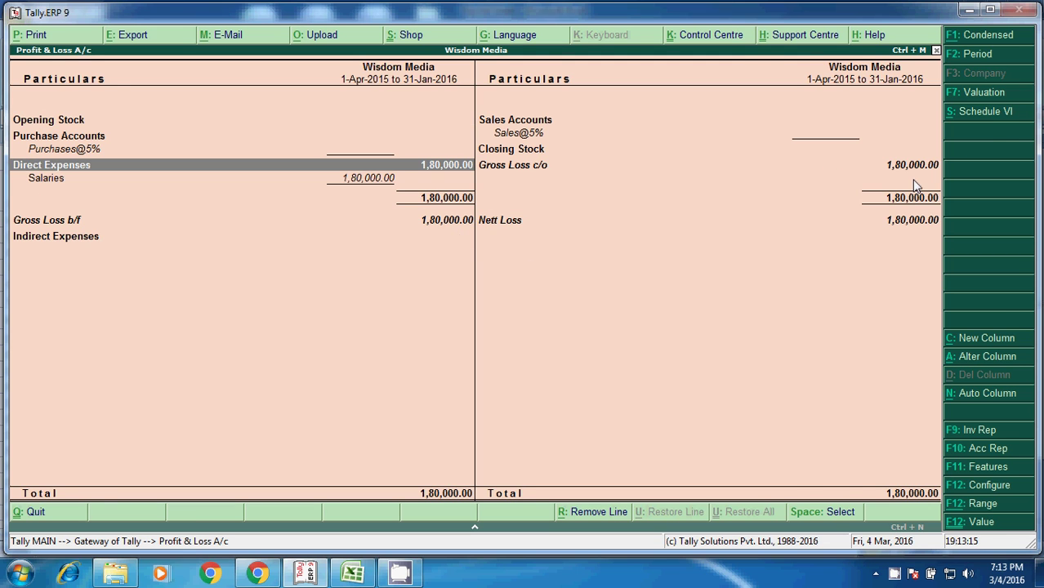
key(Return)
key(Return)
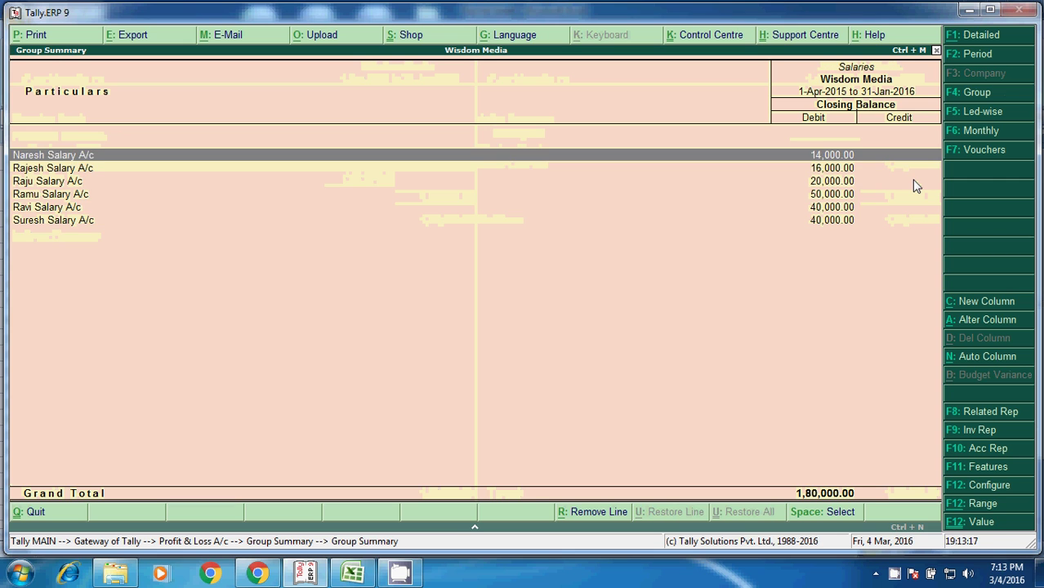
Review the closing balance of each employee salary account in the Salaries group summary.
key(Down)
key(Down)
key(Down)
key(Down)
key(Down)
key(Up)
key(Up)
key(Up)
key(Up)
key(Up)
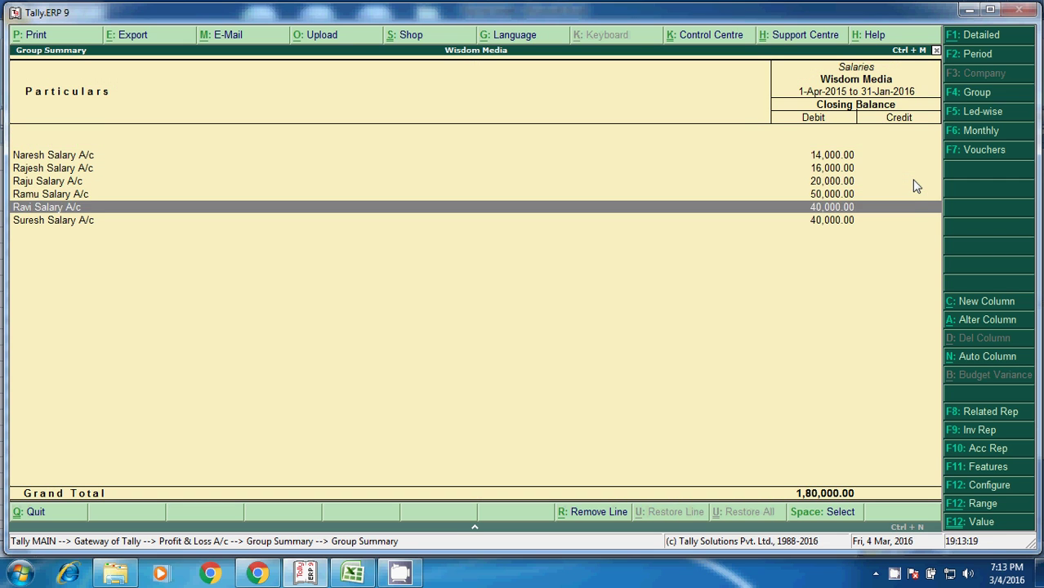
key(Down)
key(Down)
key(Down)
key(Down)
key(Down)
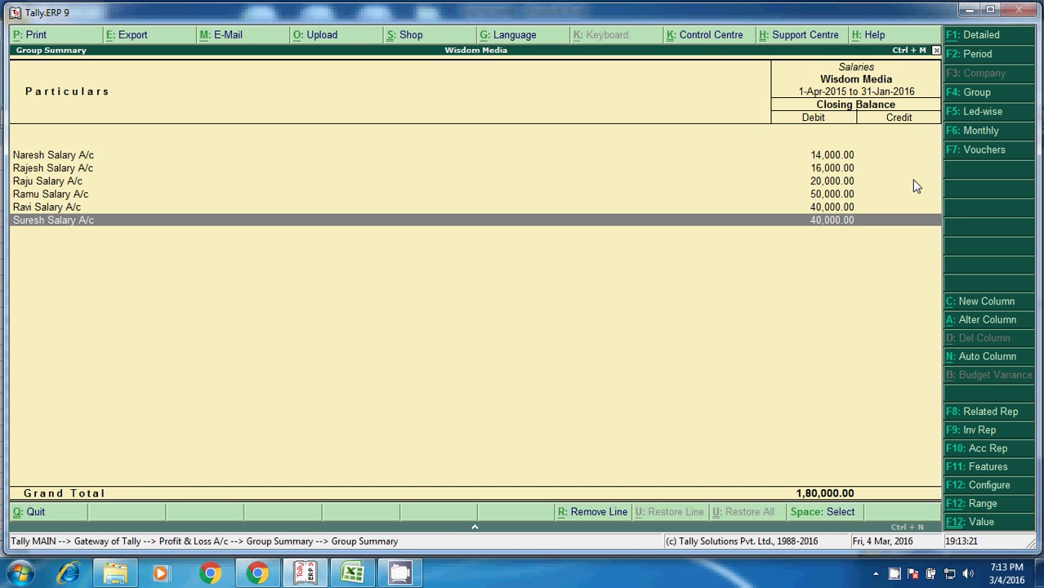
Check the gross salary total in the Excel payroll sheet and return to the Profit & Loss A/c in Tally.
click(353, 573)
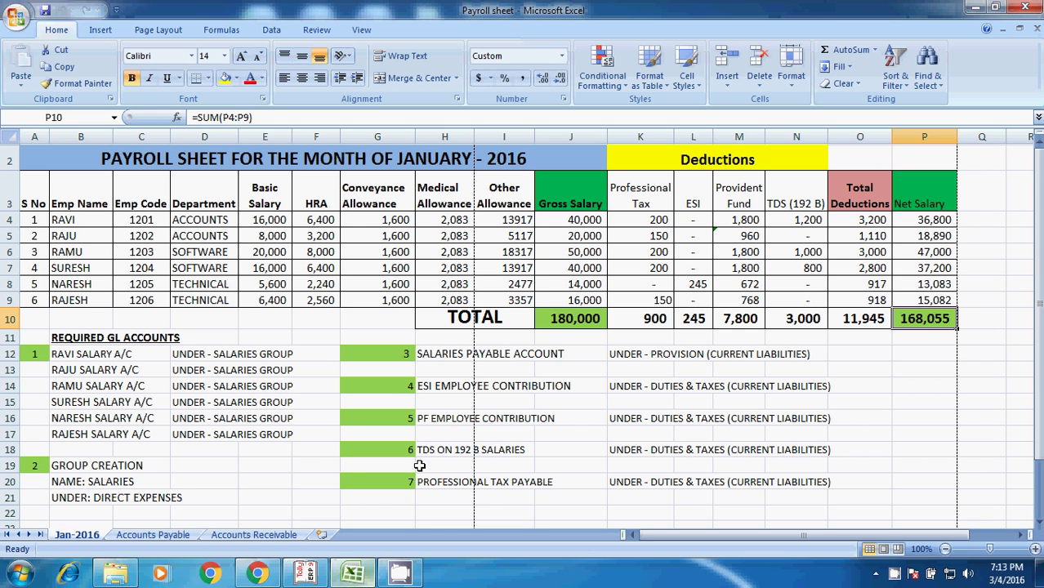
click(557, 324)
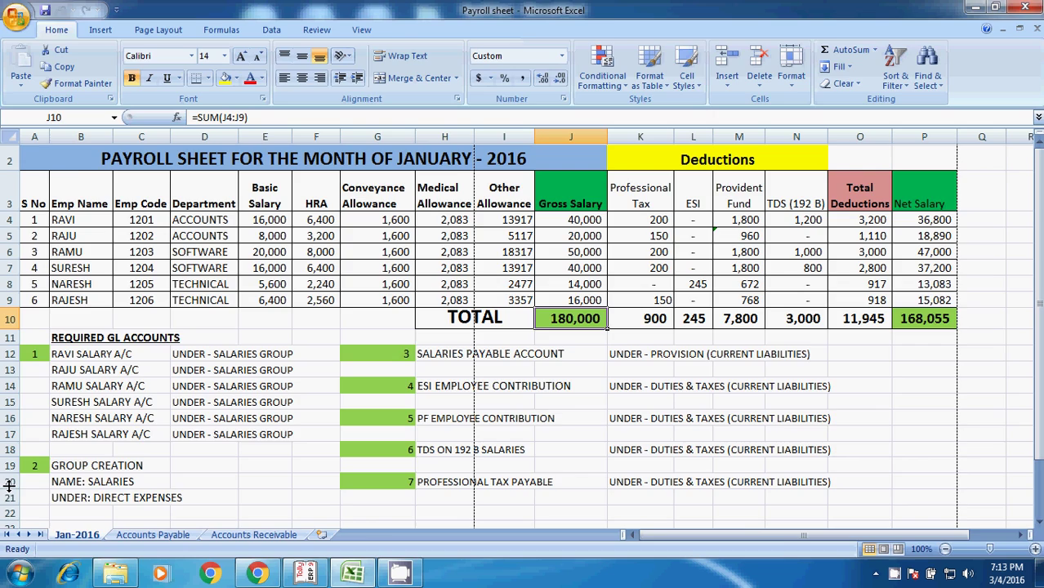
key(alt+Tab)
key(Escape)
key(Escape)
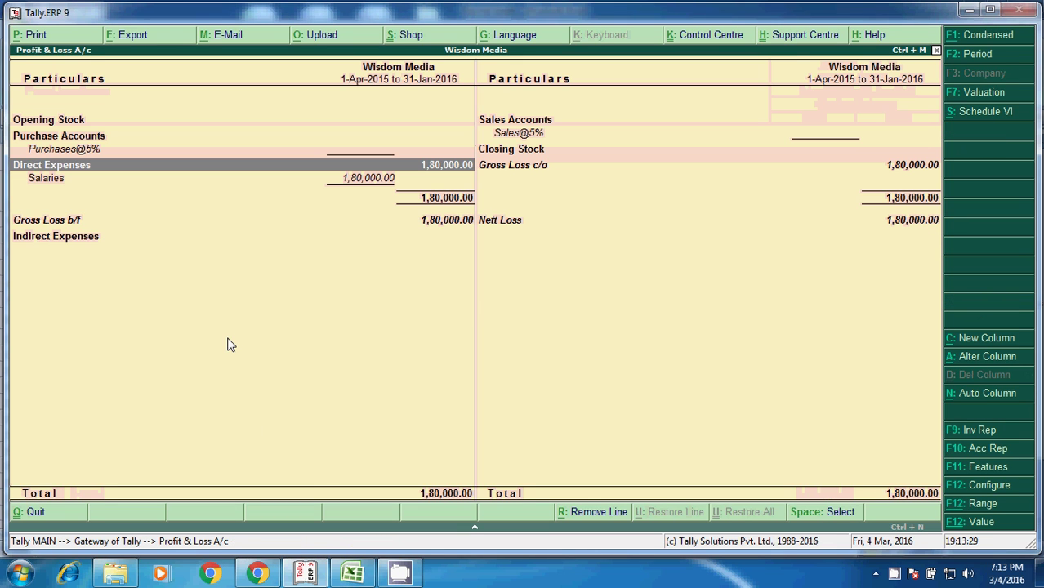
Review the Direct Expenses and Gross Loss lines of the Profit & Loss A/c and close the report.
key(Down)
key(Down)
key(Down)
key(Up)
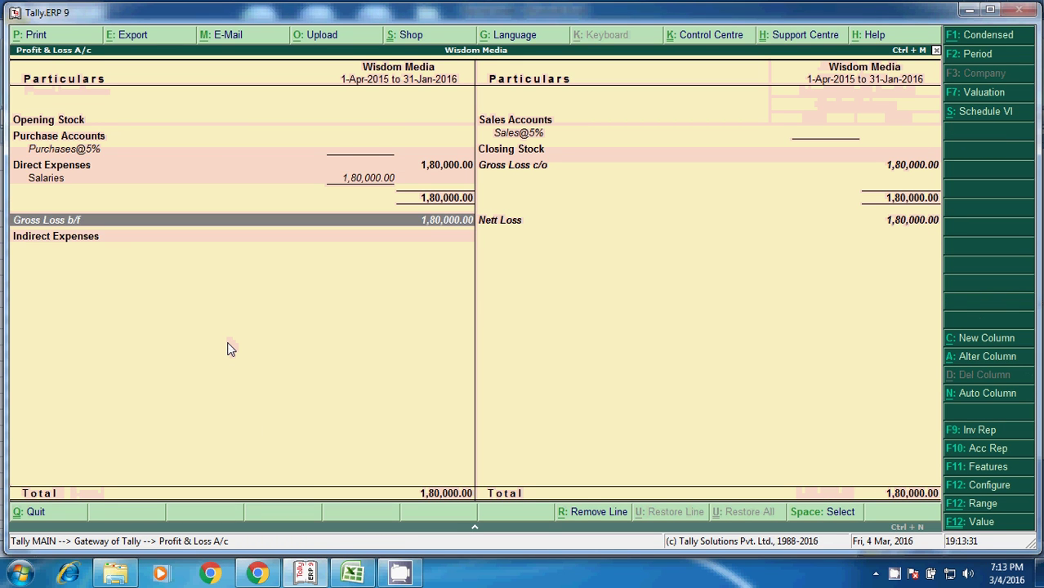
key(Up)
key(Up)
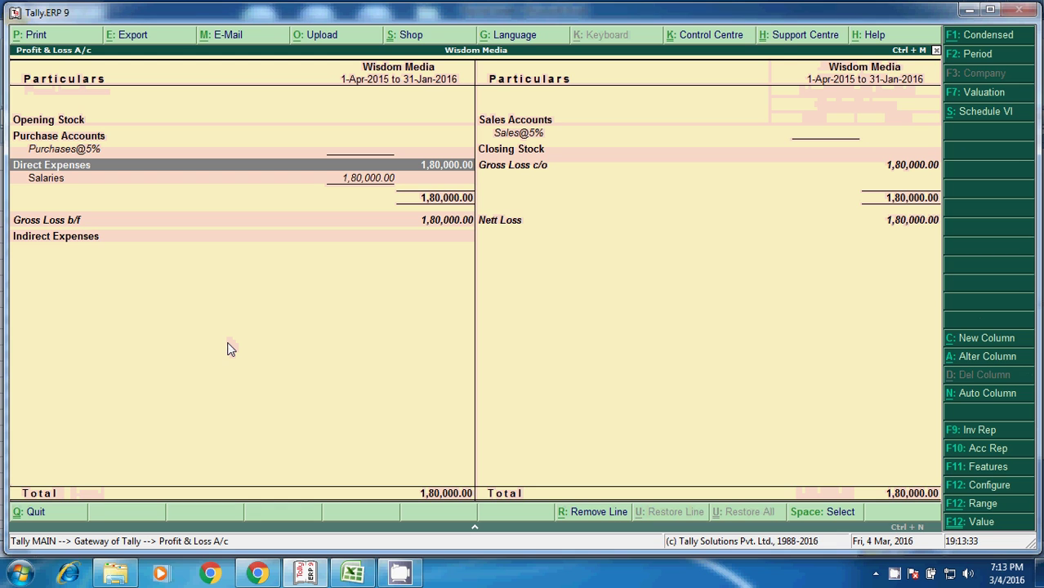
key(Escape)
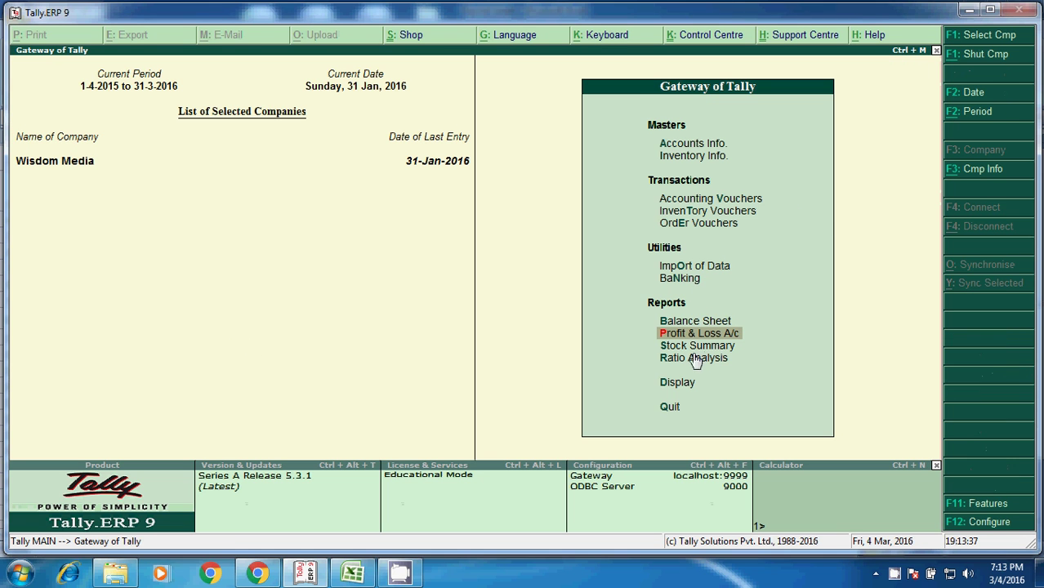
Open the Balance Sheet in detailed view and drill down to the Duties & Taxes group under Current Liabilities.
click(686, 323)
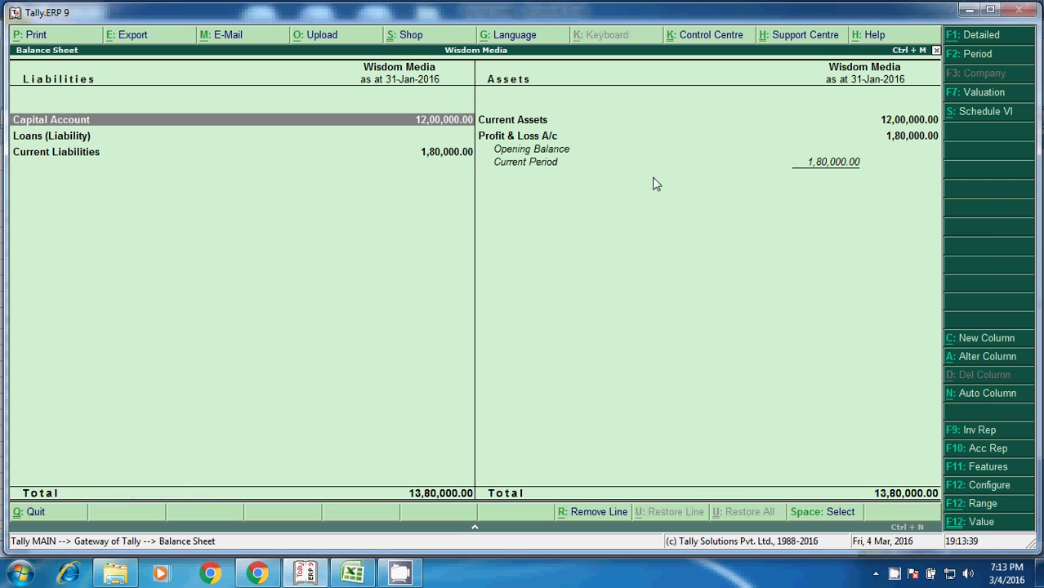
click(1003, 39)
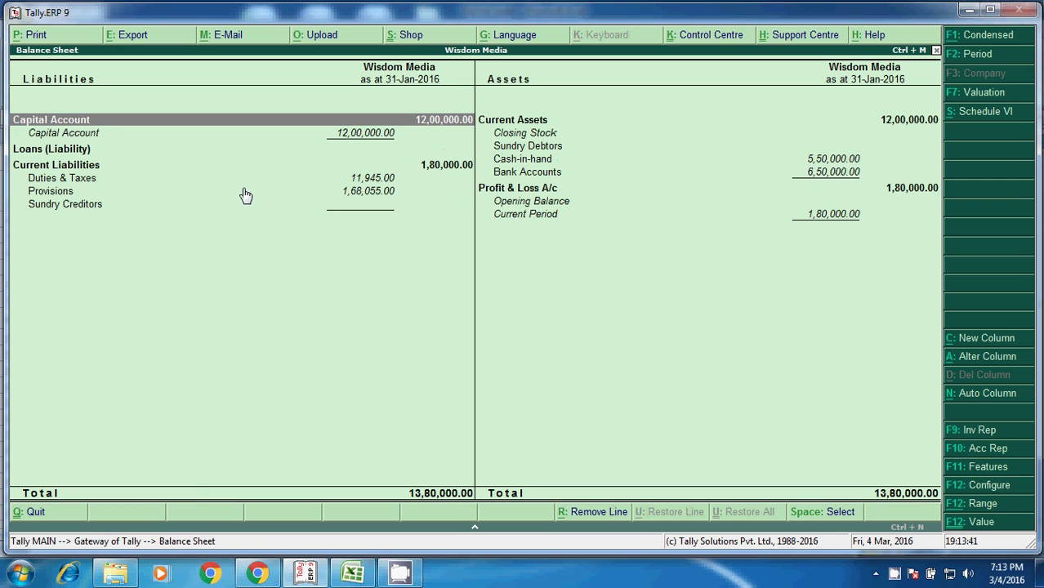
click(95, 180)
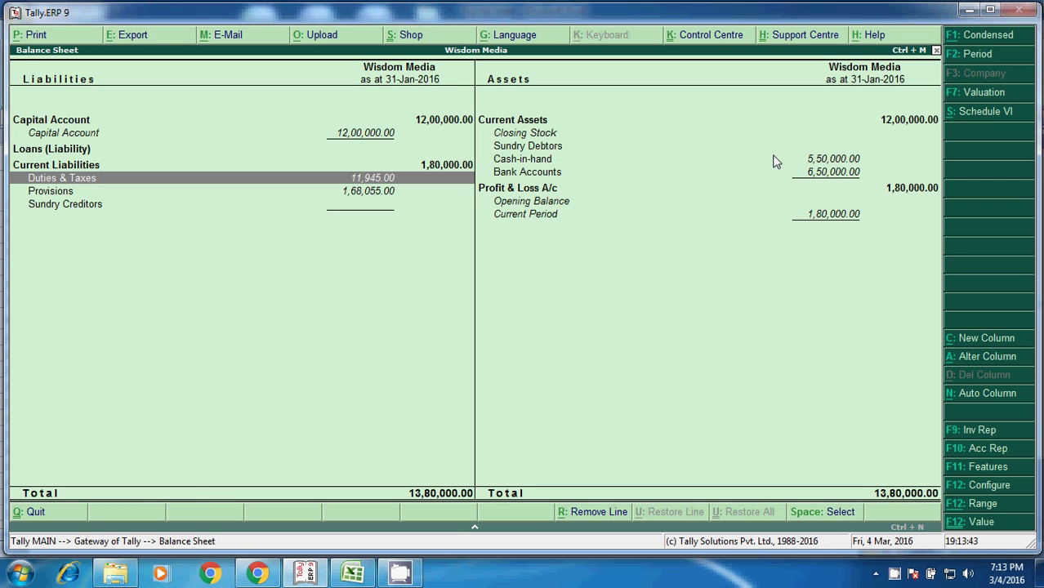
key(Return)
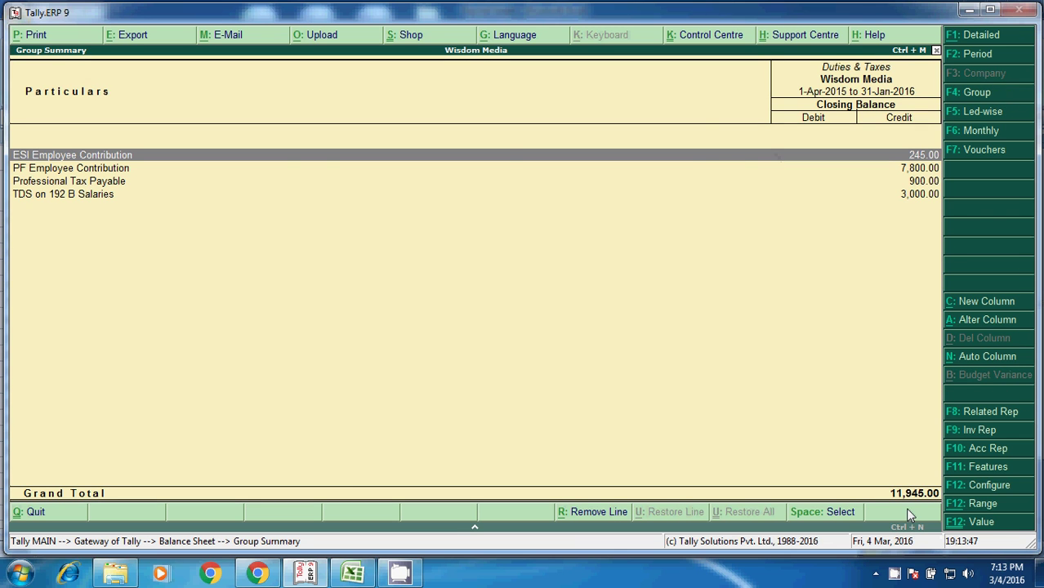
Compare the Duties & Taxes ledger balances in Tally with the deduction totals in the Excel payroll sheet.
key(alt+Tab)
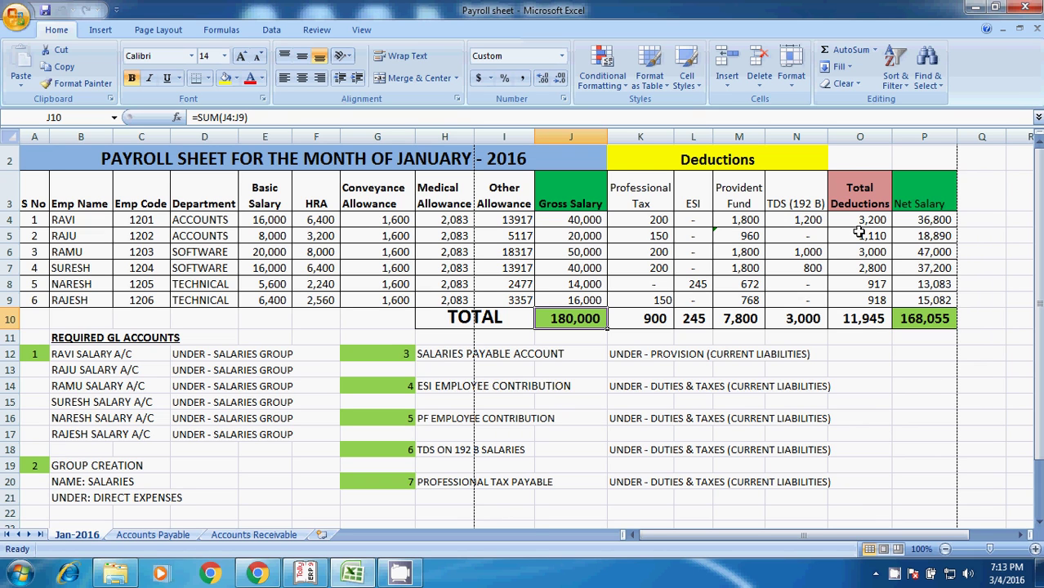
key(alt+Tab)
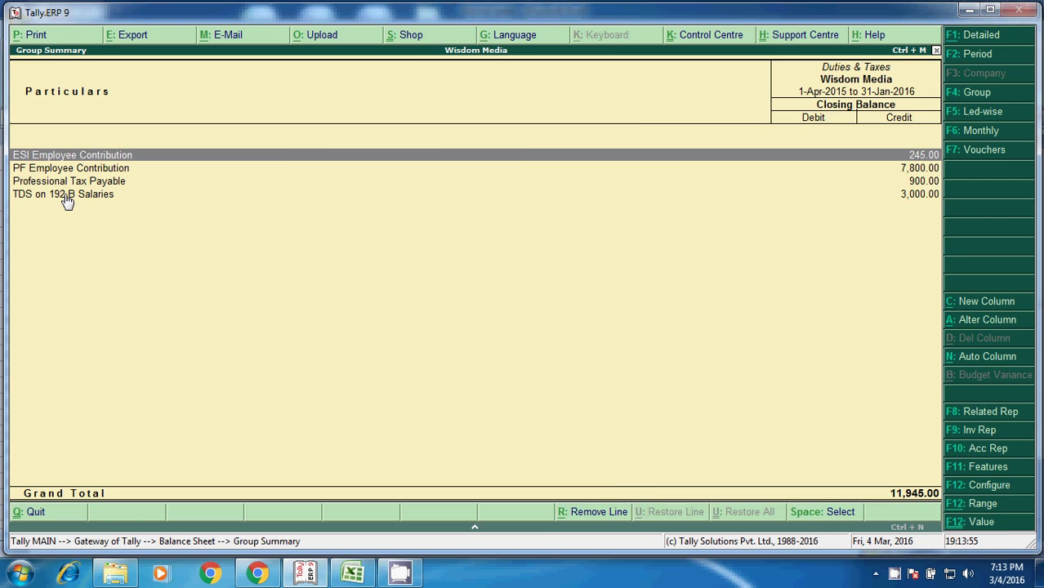
key(alt+Tab)
key(alt+Tab)
key(alt+Tab)
key(alt+Tab)
key(alt+Tab)
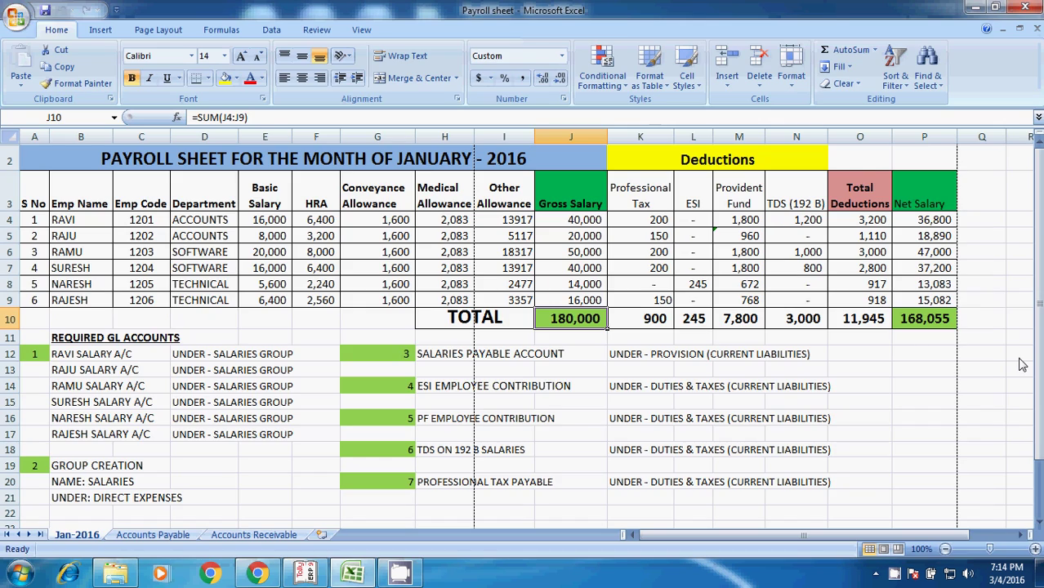
key(alt+Tab)
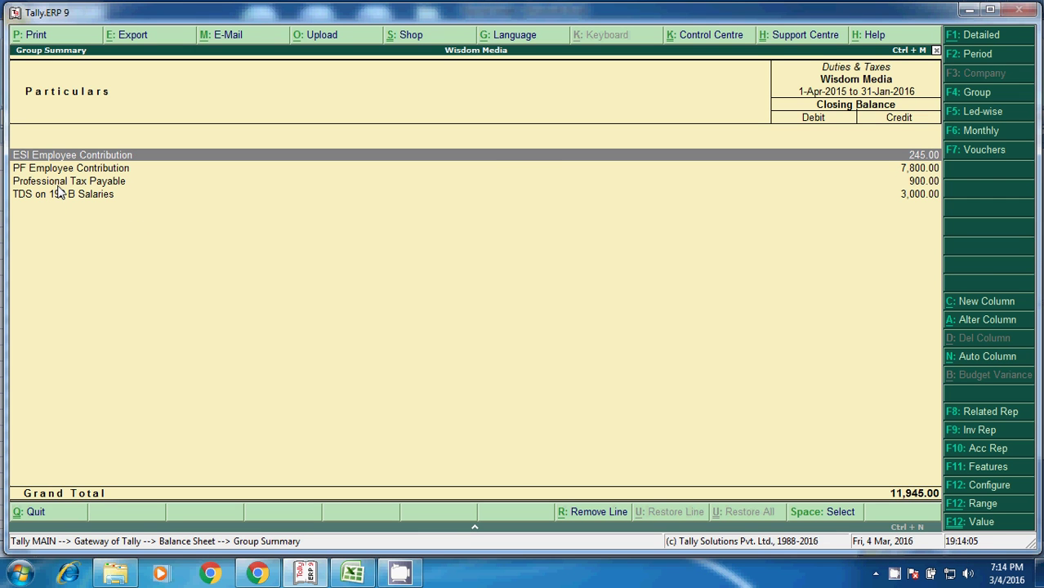
Drill down from Provisions in the Balance Sheet to the January entries of the Salaries Payable ledger.
key(Escape)
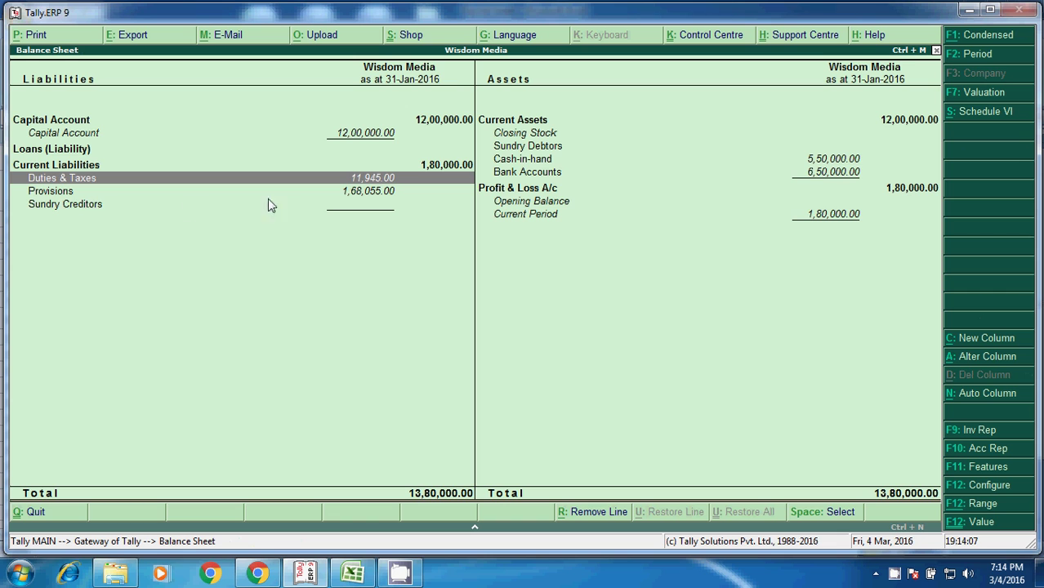
key(Down)
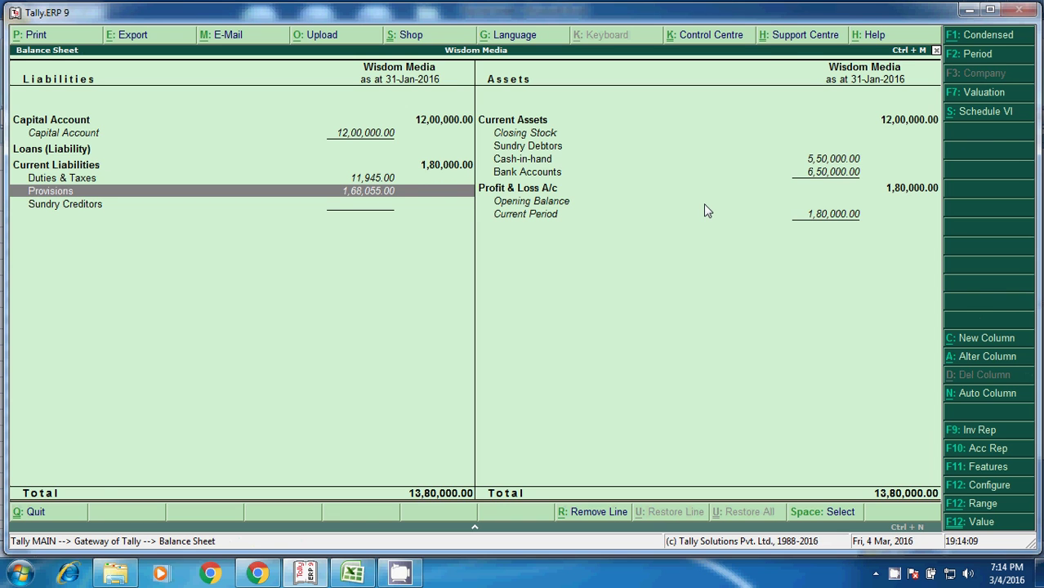
key(Return)
key(Return)
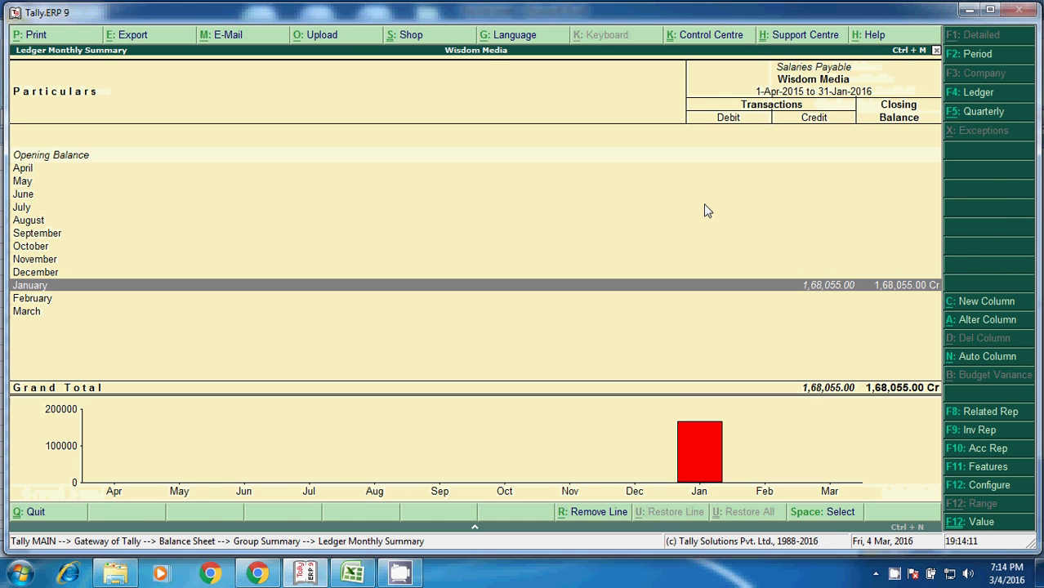
key(Return)
Compare the Salaries Payable ledger in Tally with the net salary total in the Excel payroll sheet.
key(alt+Tab)
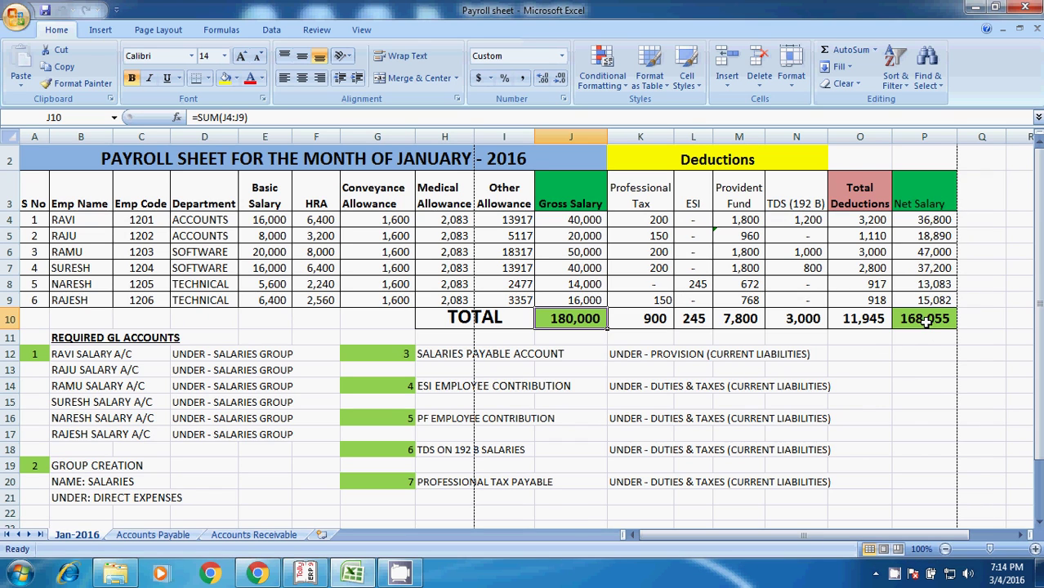
key(alt+Tab)
key(alt+Tab)
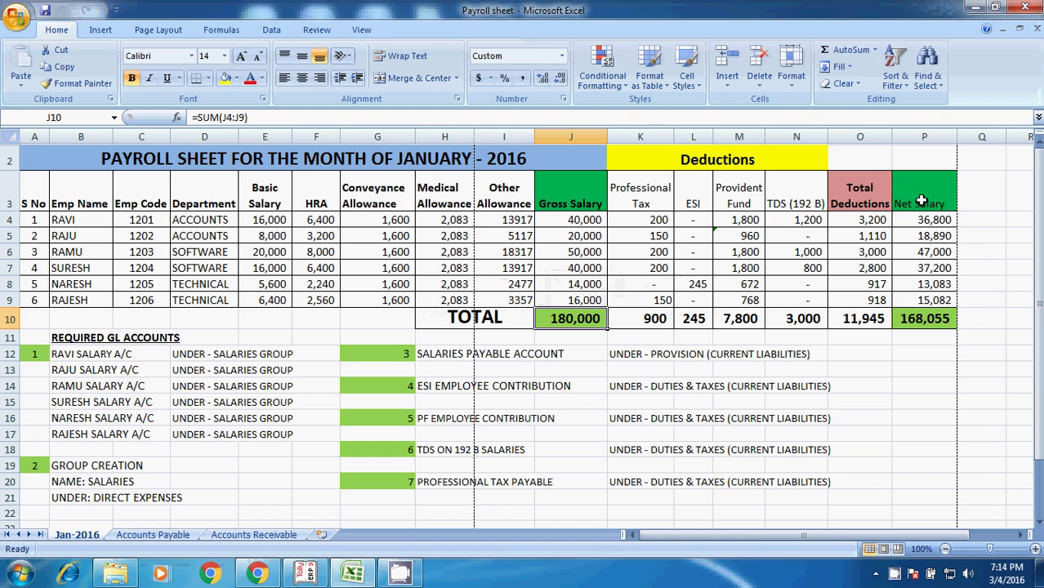
Switch back to Tally.ERP 9 and leave the Salaries Payable ledger and Balance Sheet for the Gateway of Tally.
key(alt+Tab)
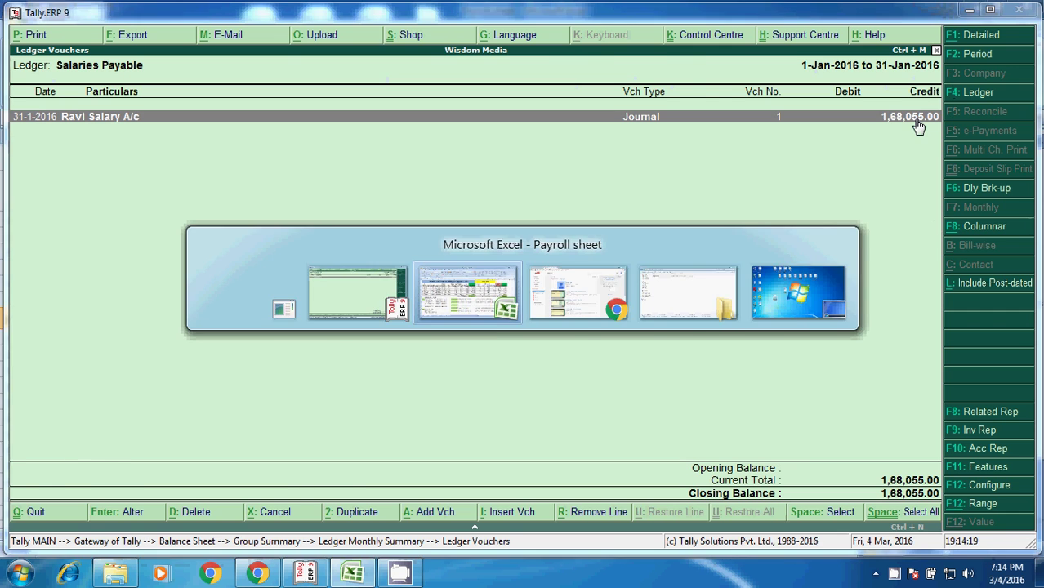
key(alt+Tab)
key(alt+Tab)
key(Escape)
key(Escape)
key(Escape)
key(Escape)
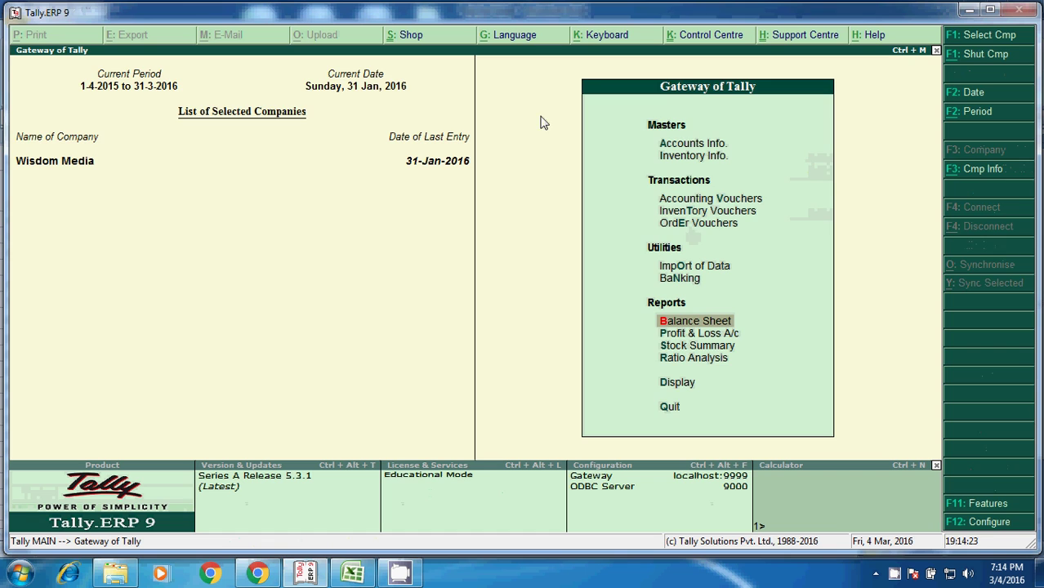
key(Escape)
key(Escape)
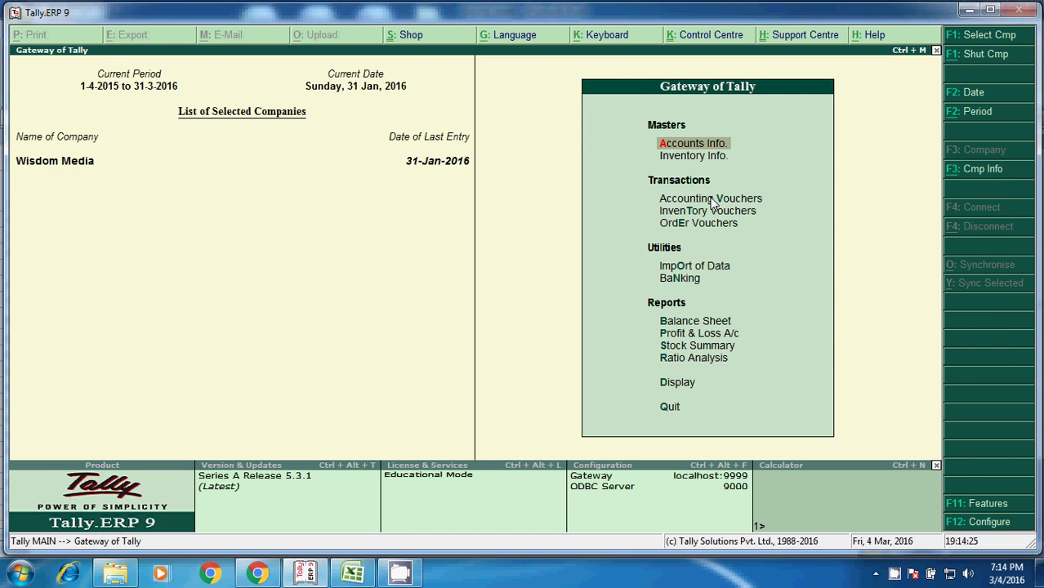
Start a Payment voucher in Accounting Vouchers with HDFC Bank as the paying account.
click(720, 197)
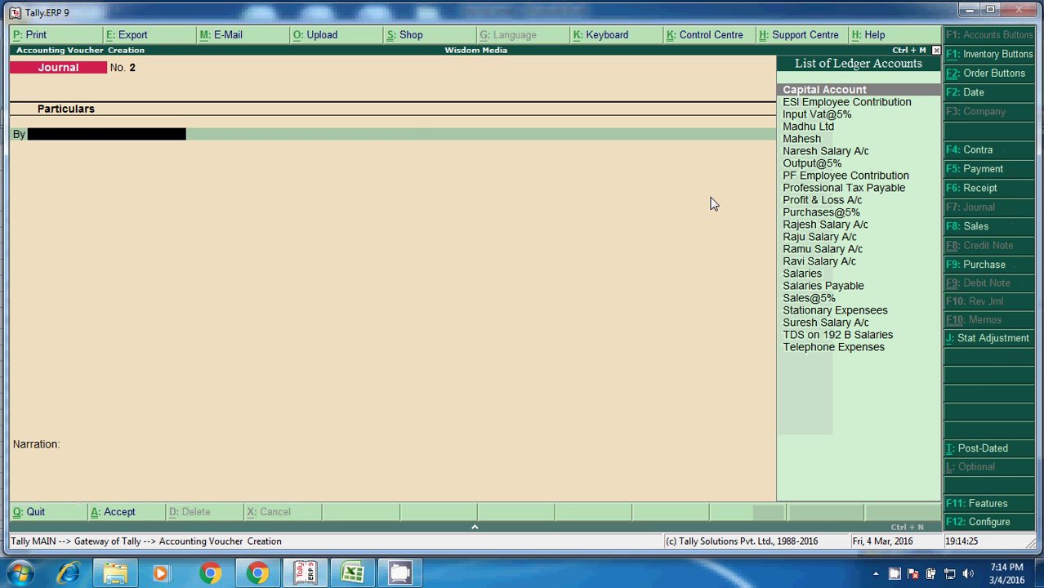
click(984, 170)
text(h)
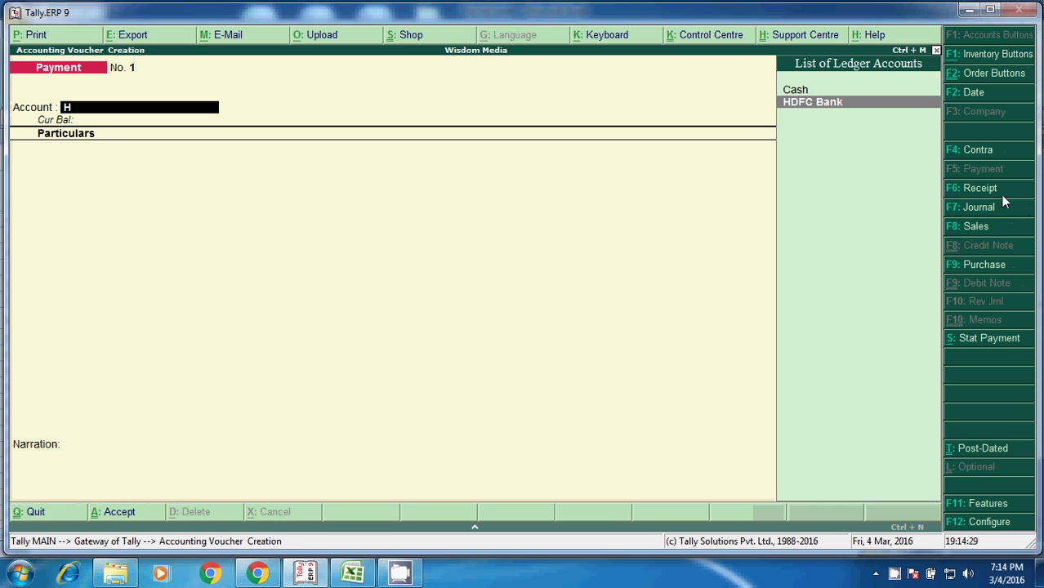
key(Return)
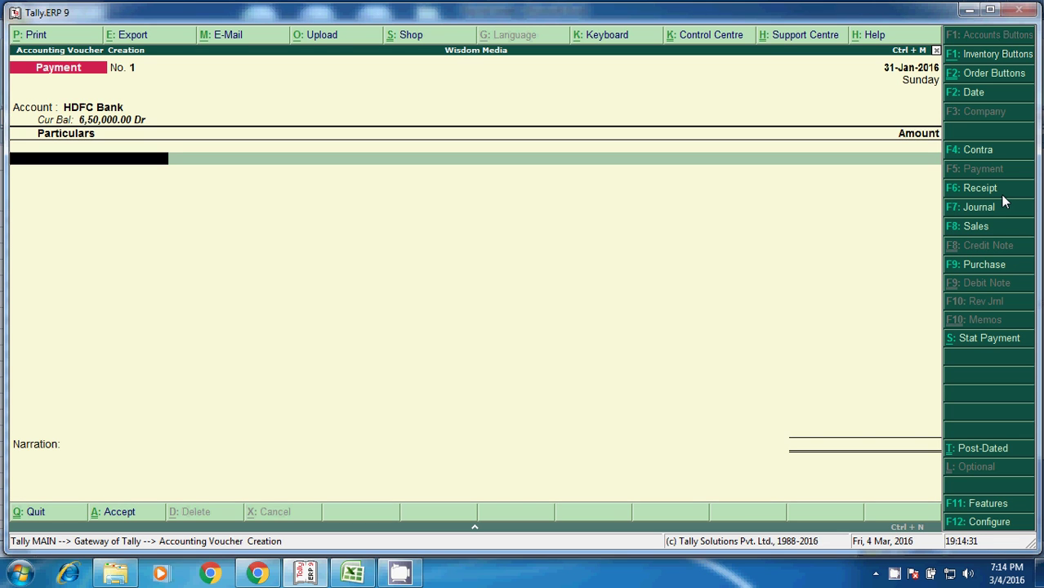
Enter the Salaries Payable ledger in the payment particulars with an amount of 1,68,055.
text(cas)
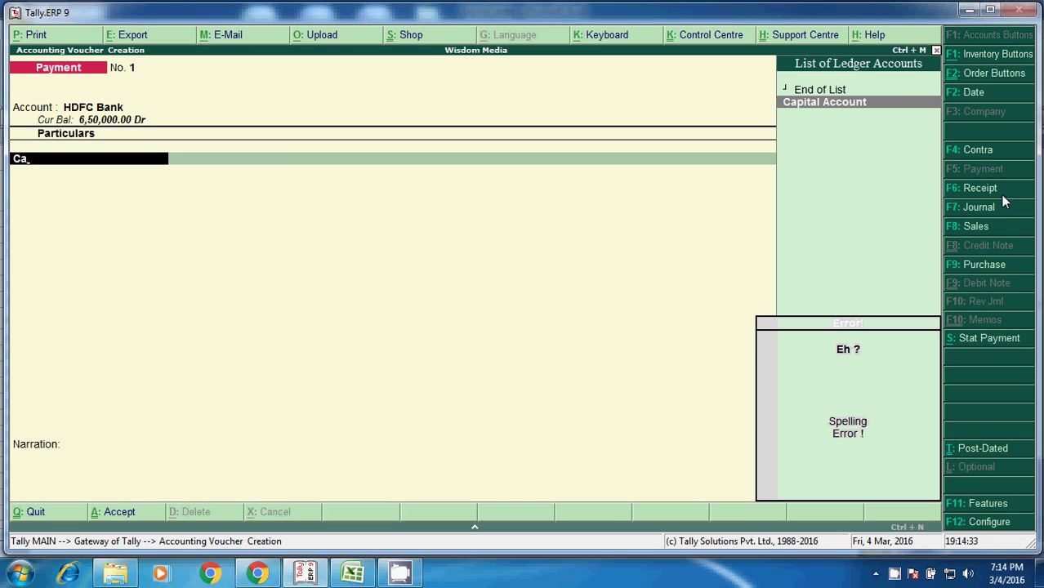
key(BackSpace)
key(BackSpace)
text(sc)
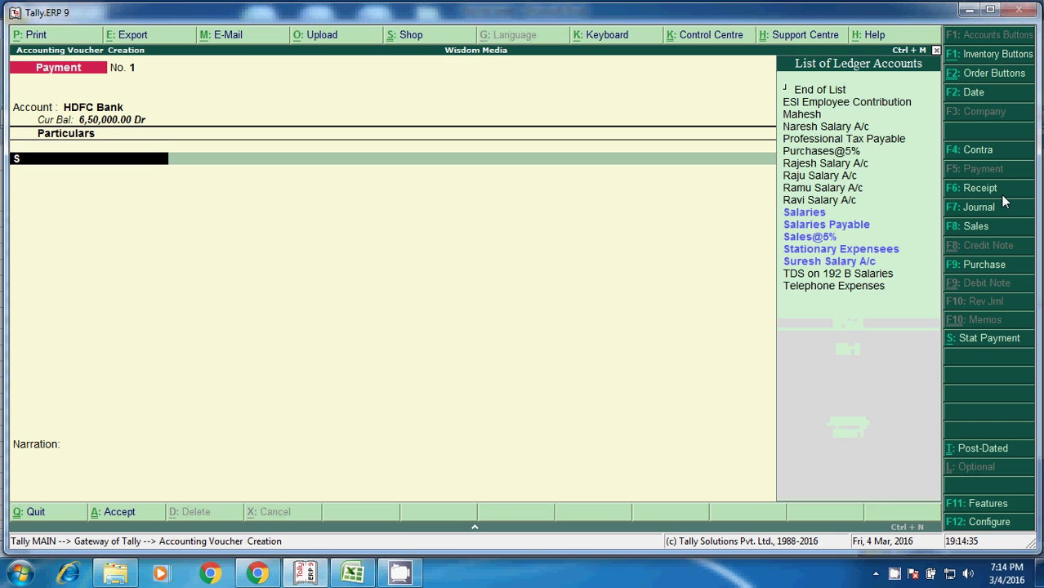
text(c)
key(Down)
key(Down)
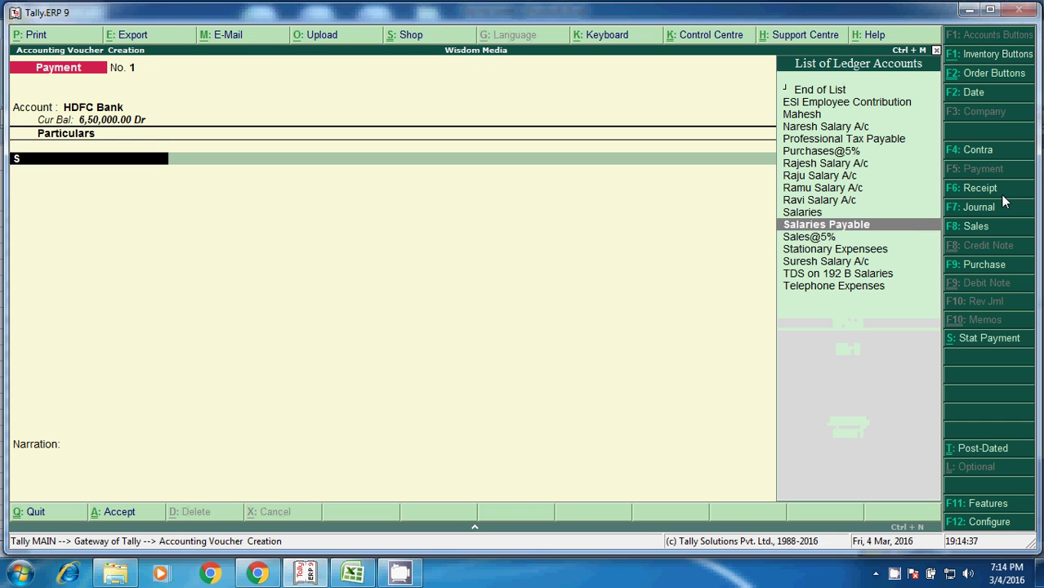
key(Return)
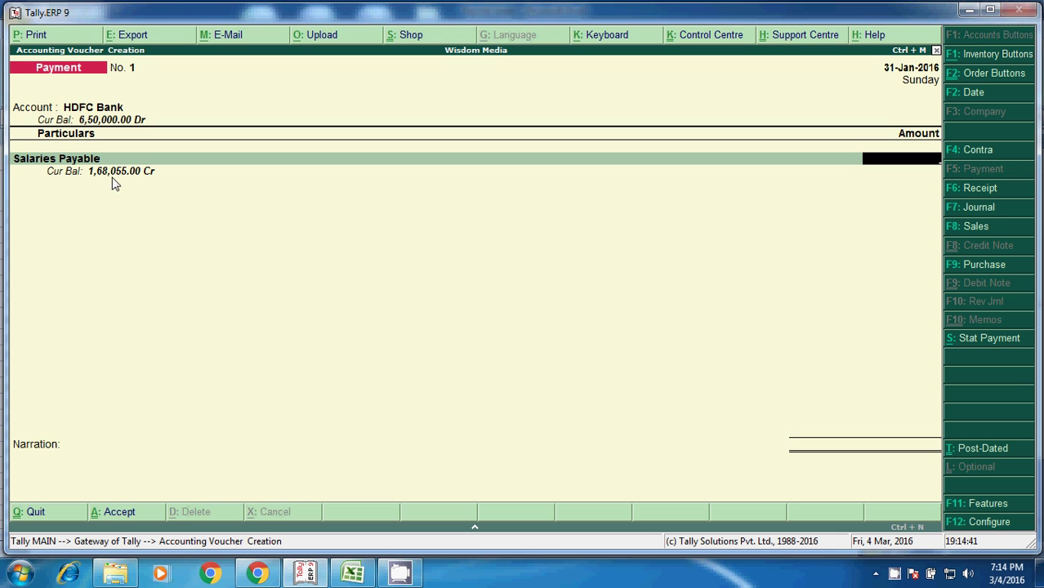
text(1,68,05)
text(55)
key(Return)
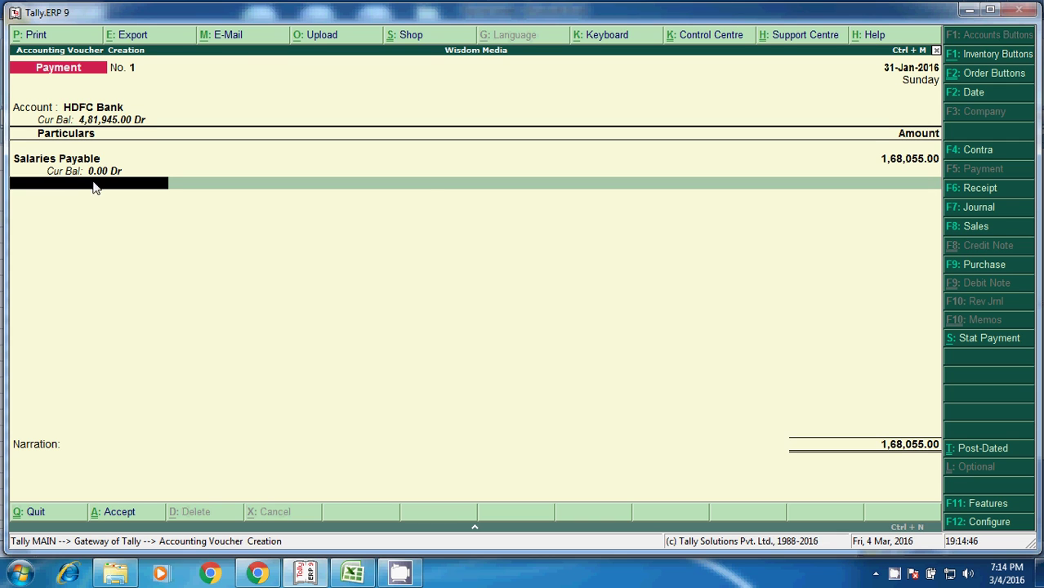
End the particulars list and accept the default cheque details in the HDFC Bank allocation, leaving the instrument number blank.
key(Return)
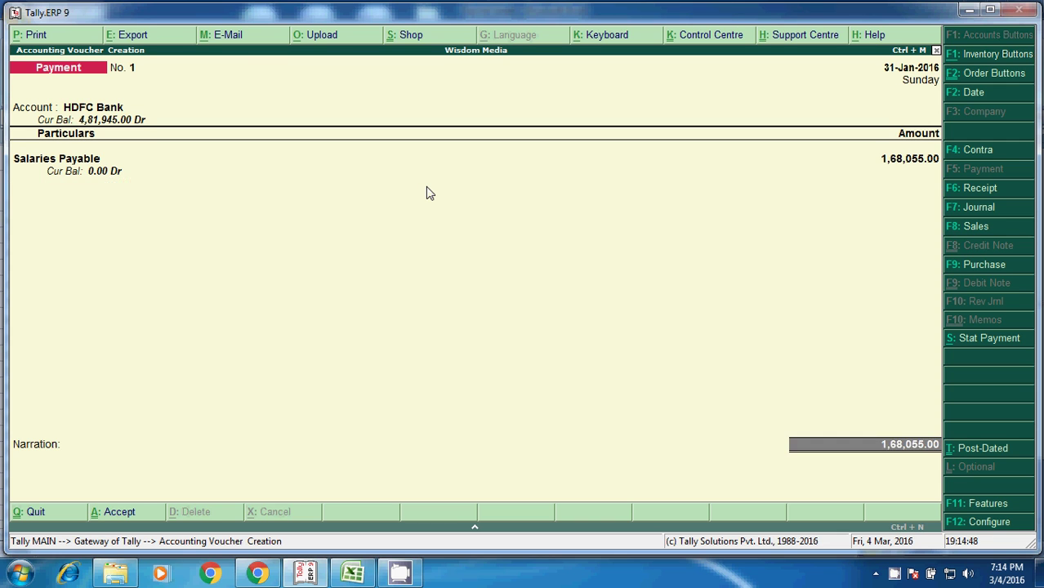
key(Return)
key(Return)
key(Return)
key(Return)
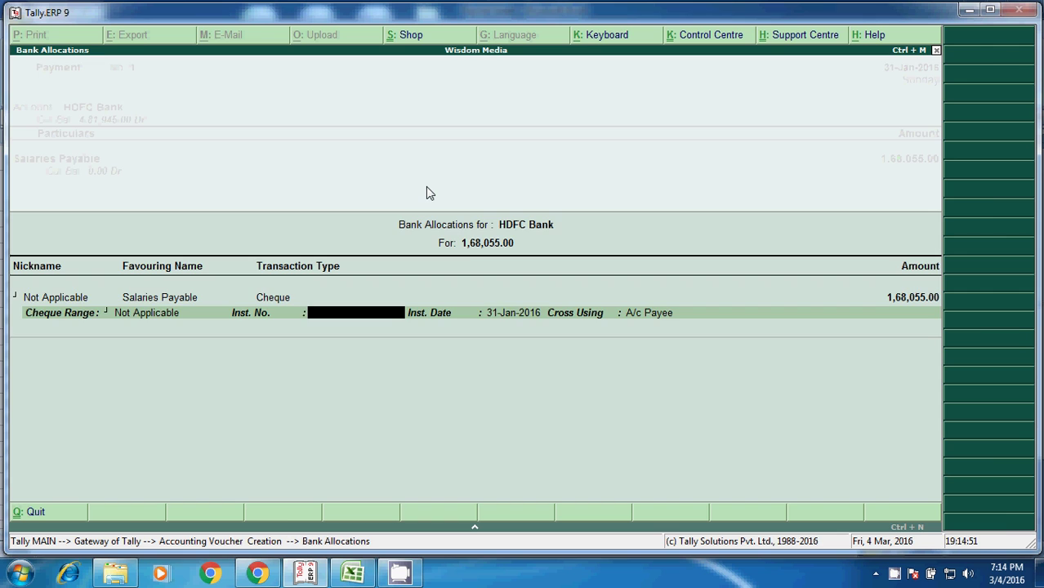
key(Return)
key(Return)
key(Return)
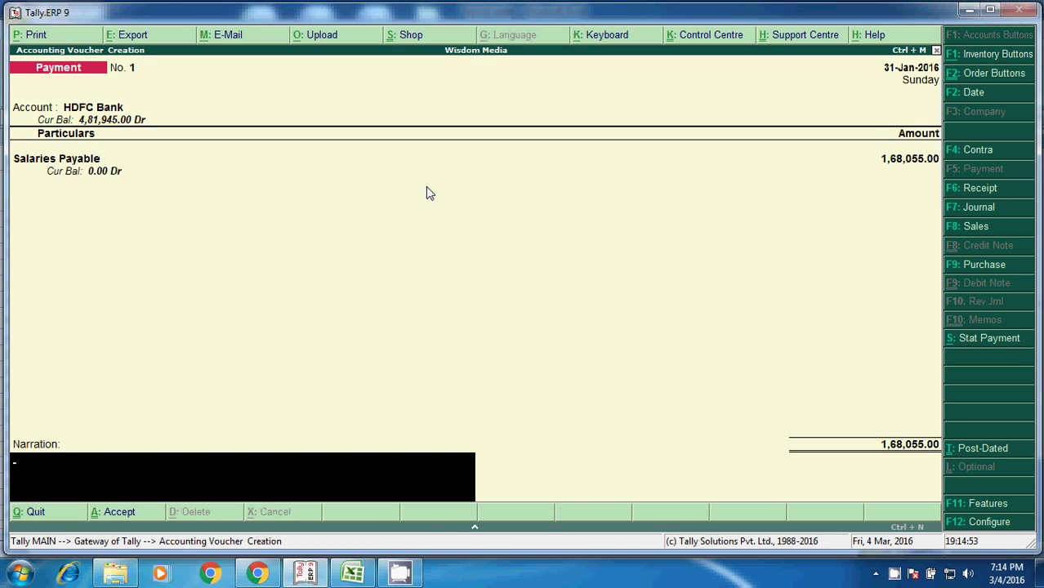
Enter the payment voucher narration "being salaries paid for the month of Jan-2016".
text(being salaries pa)
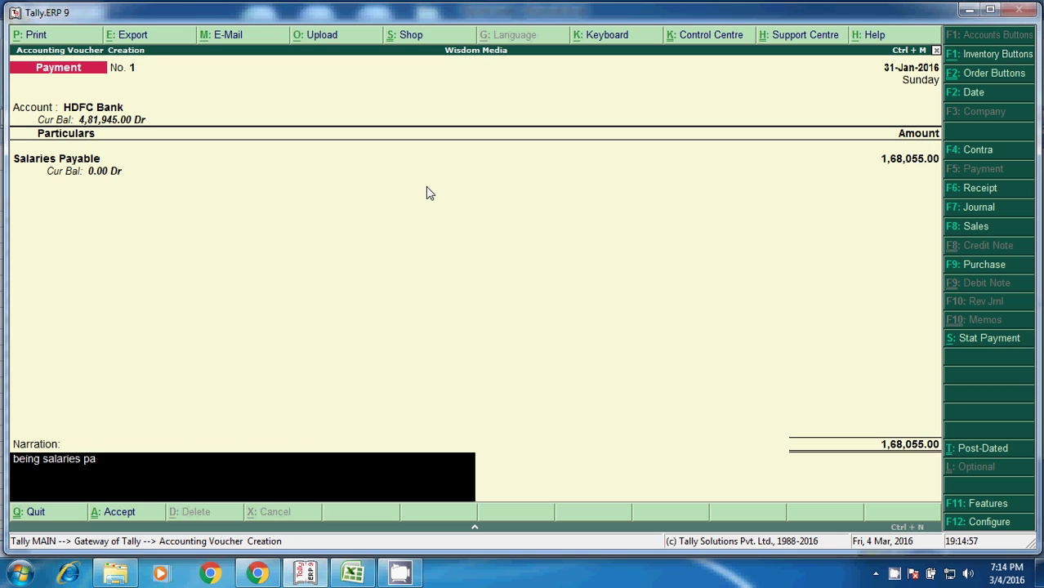
text(id for the month)
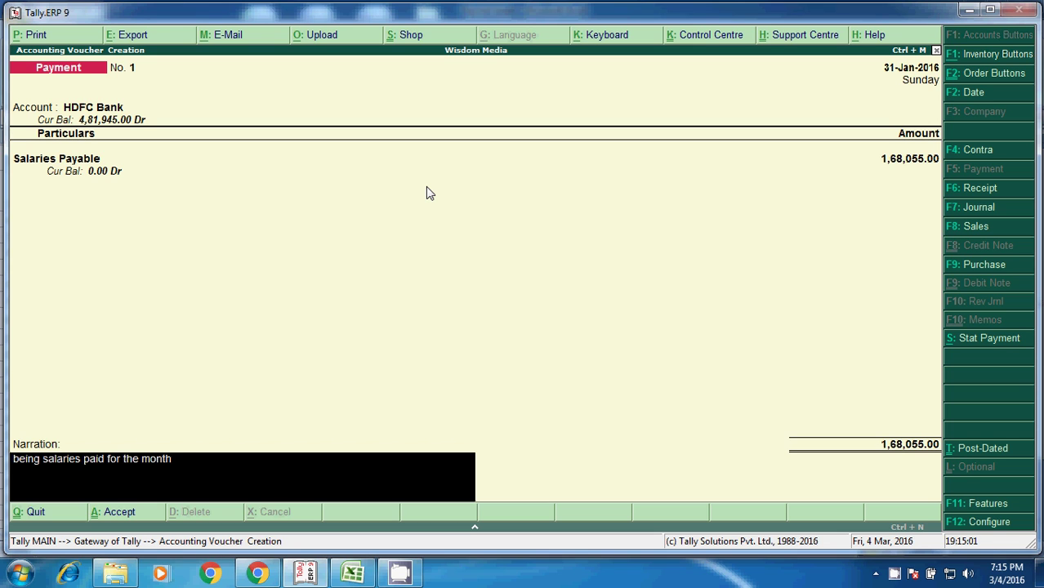
text( of Jan-2016)
Set the payment voucher date to 1-2-2016 and reconfirm its account, particulars and bank allocation up to the narration.
key(F2)
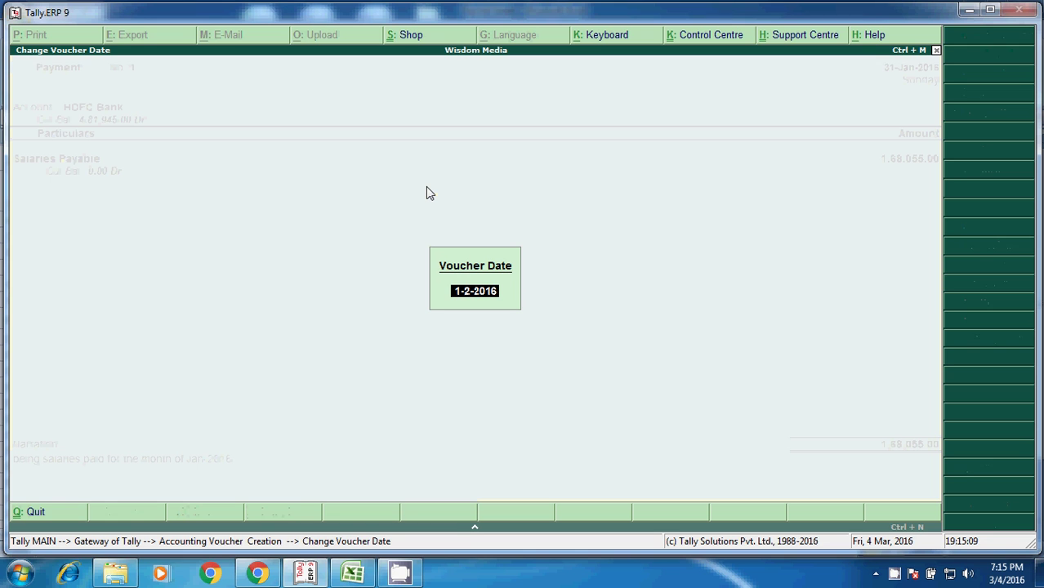
key(Return)
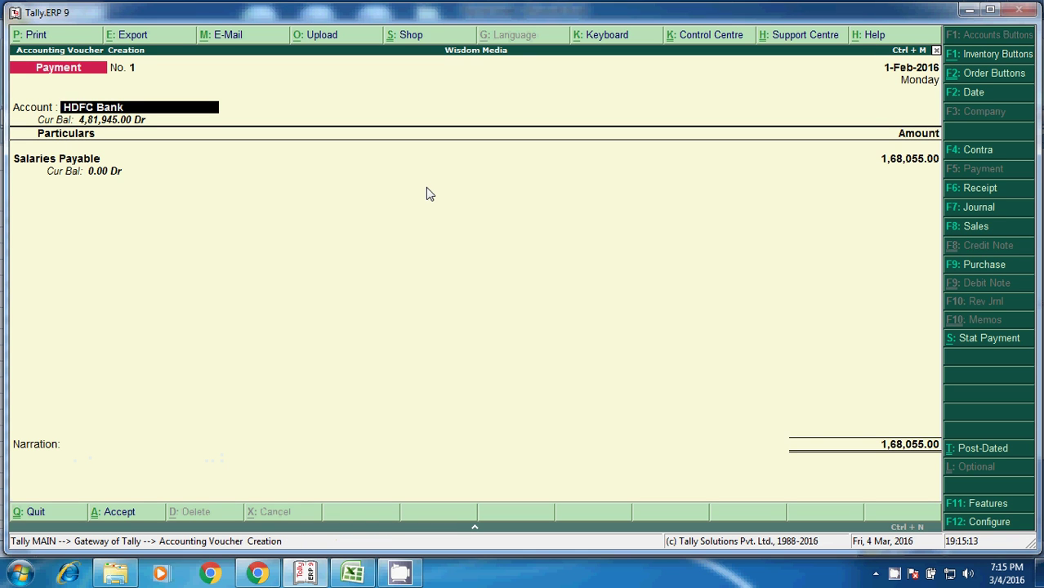
key(Return)
key(Return)
key(Return)
key(Return)
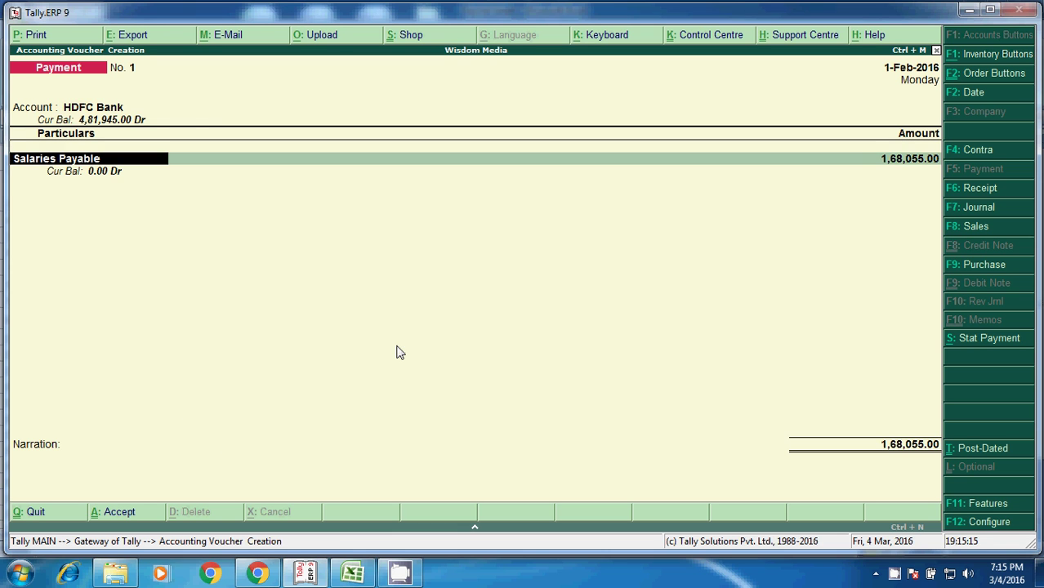
key(Return)
key(Return)
key(Return)
key(Return)
key(Return)
key(Return)
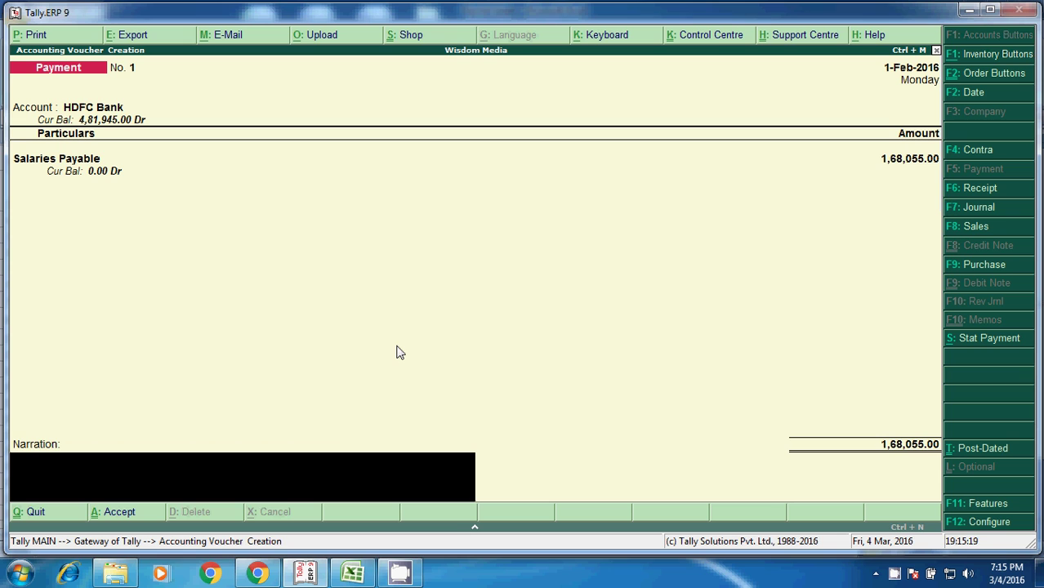
Paste the narration "Being Salaries paid for the month of Jan-2016", save the payment voucher and leave voucher creation.
key(ctrl+alt+v)
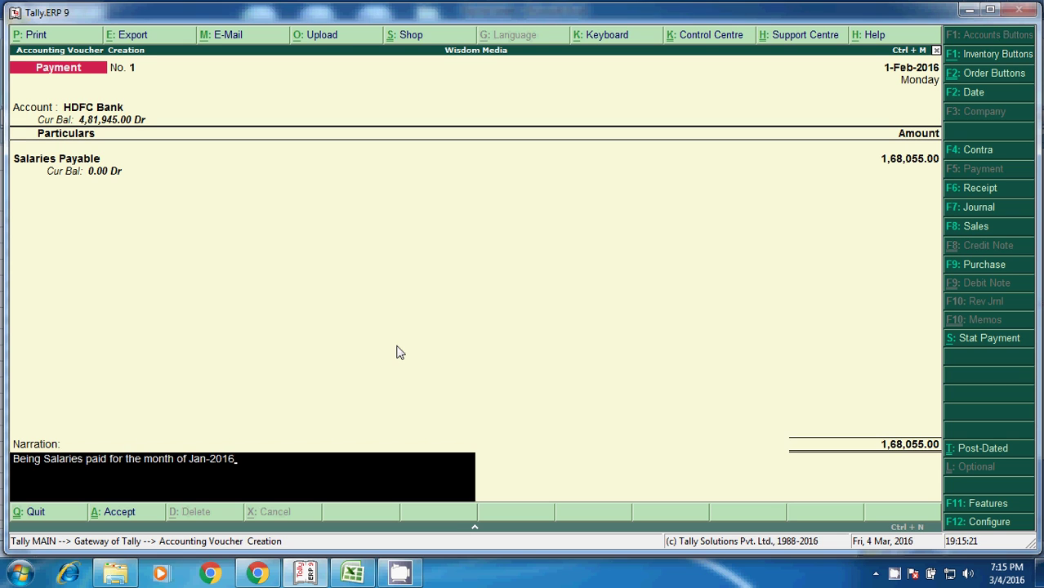
key(Return)
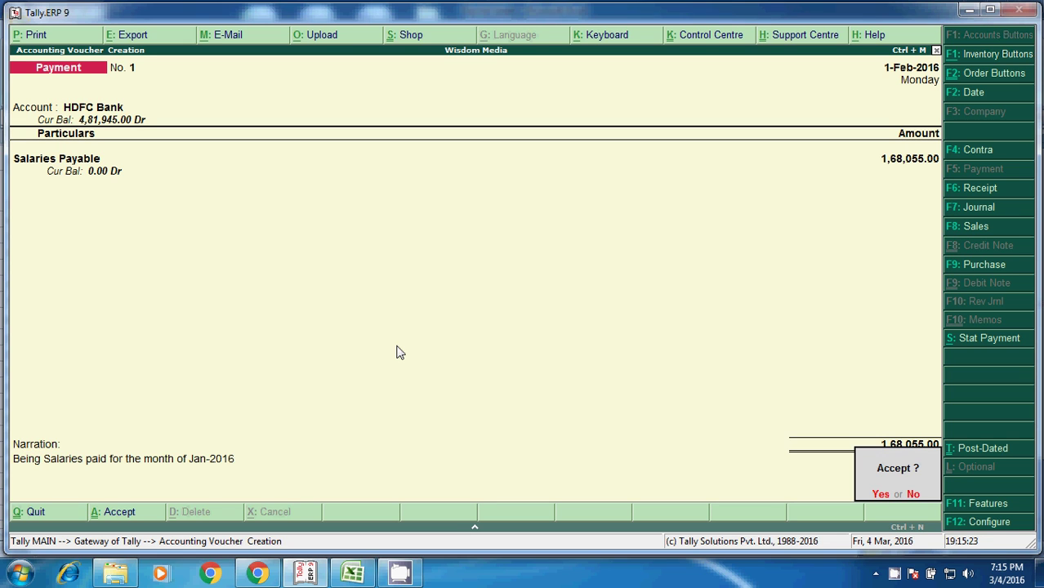
key(Return)
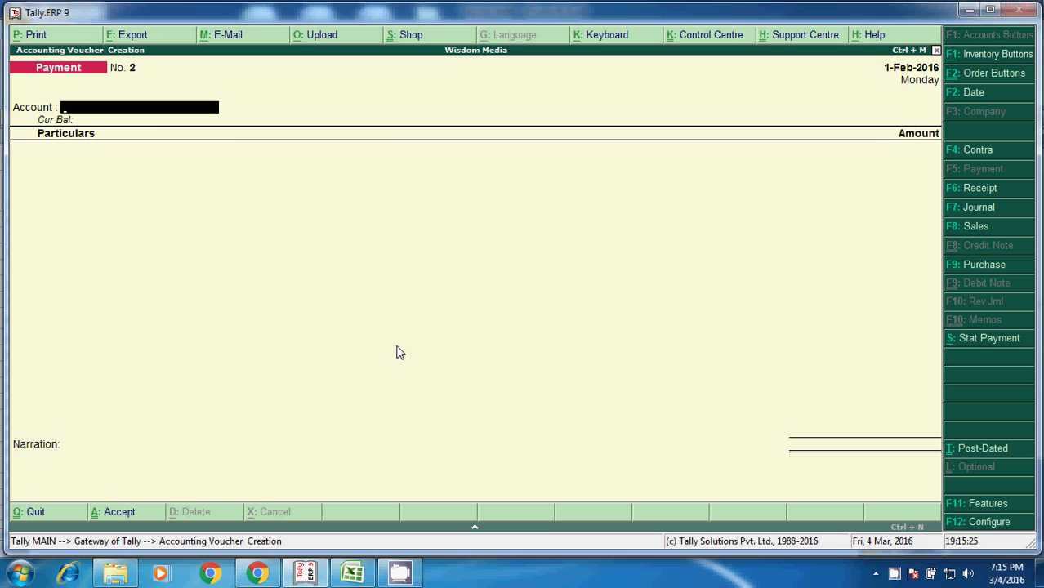
key(Escape)
key(Return)
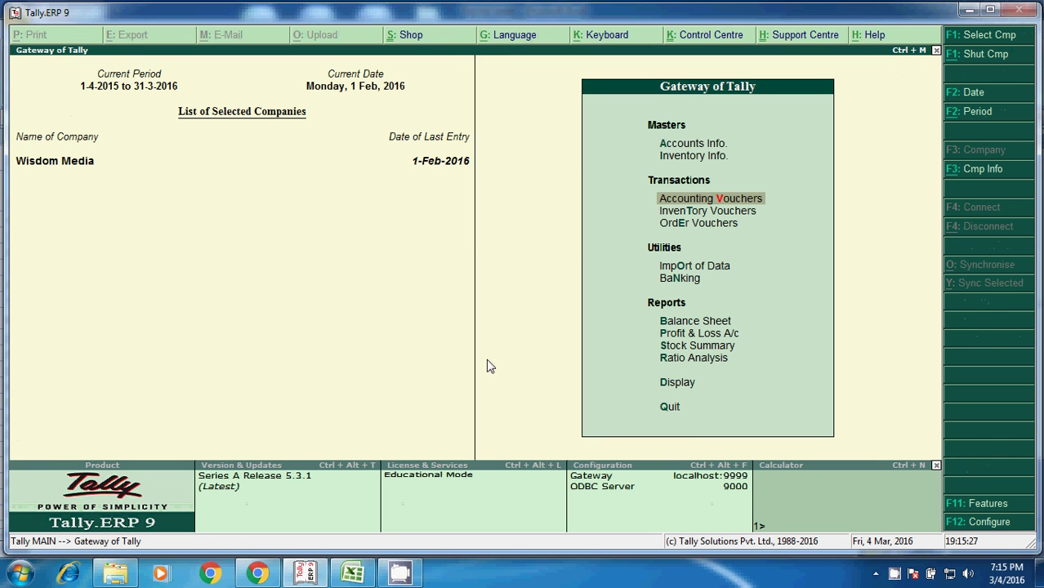
Open the Balance Sheet in detailed view and examine the Provisions and Duties & Taxes groups under Current Liabilities.
click(696, 321)
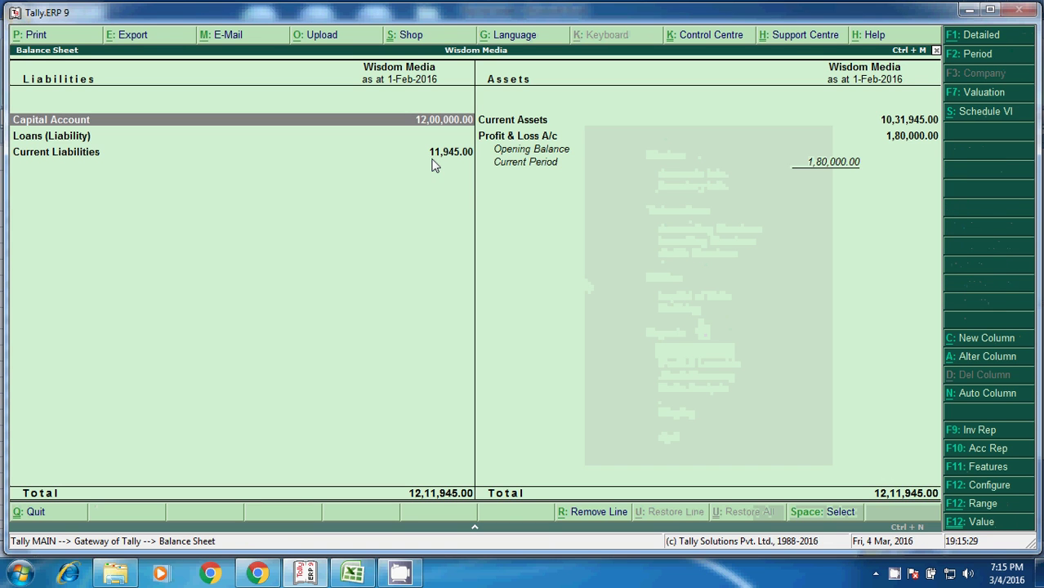
click(1000, 34)
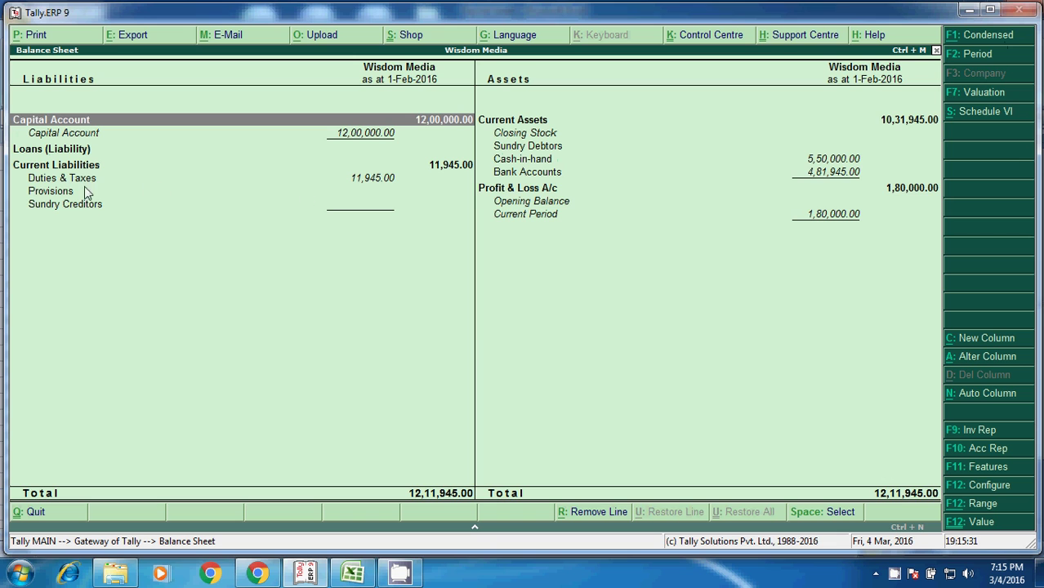
double_click(53, 193)
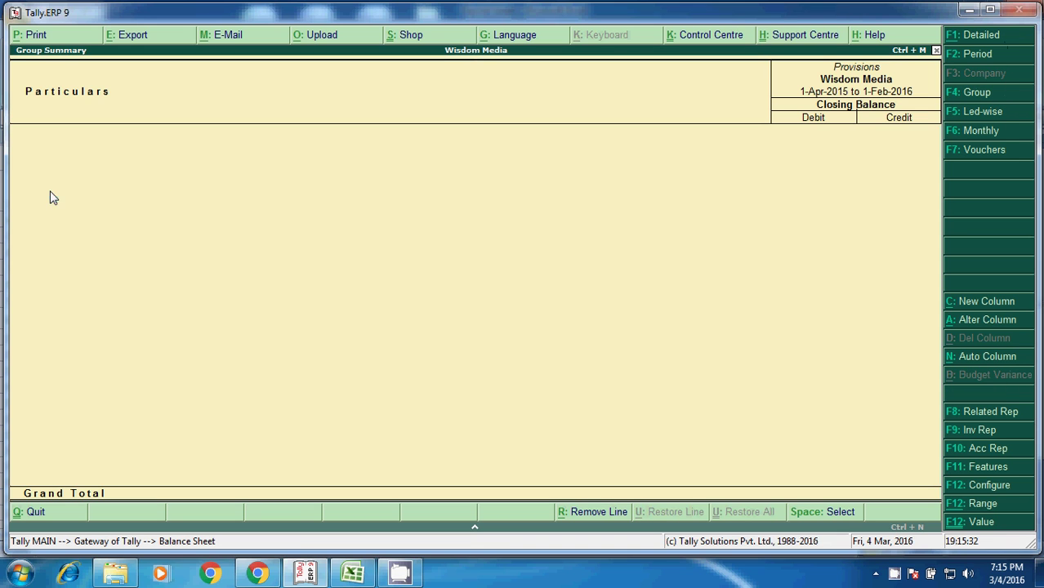
key(Escape)
double_click(323, 178)
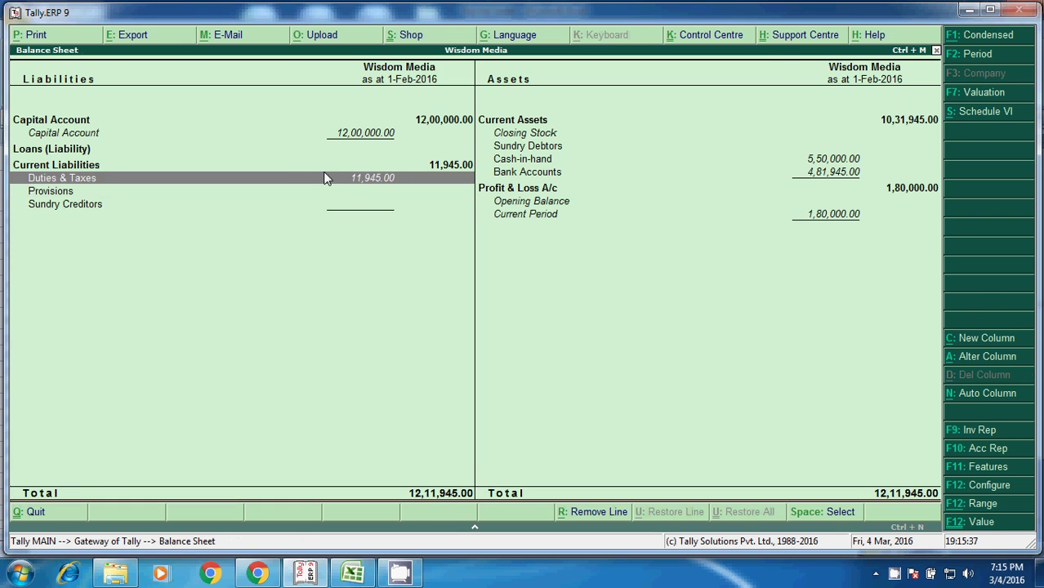